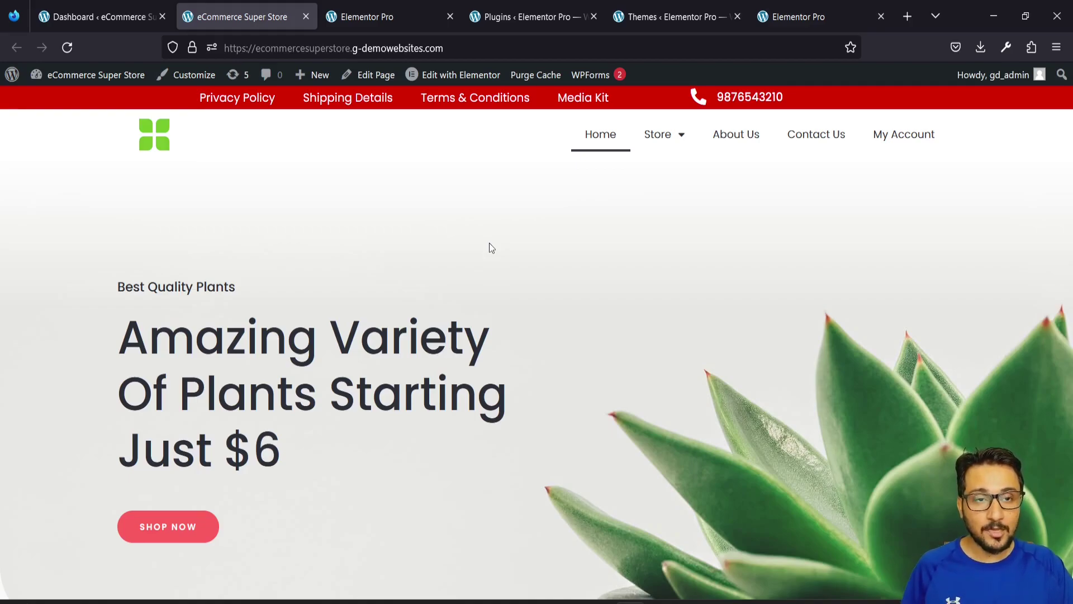
scroll(489, 242, "down", 4)
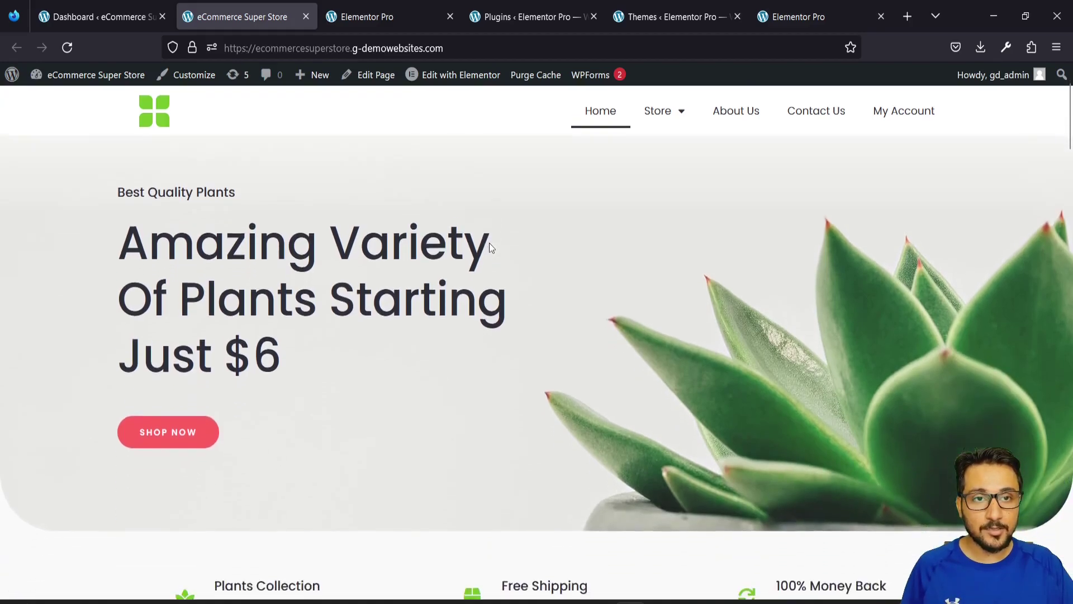
scroll(489, 243, "down", 4)
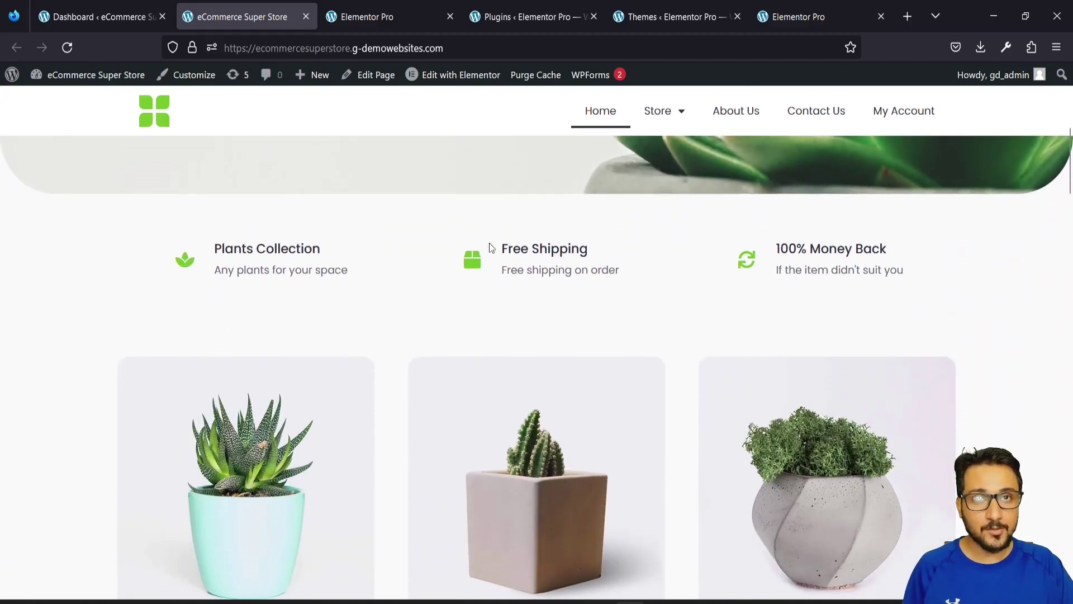
scroll(490, 243, "up", 6)
scroll(489, 244, "up", 2)
scroll(489, 244, "down", 1)
scroll(490, 244, "down", 8)
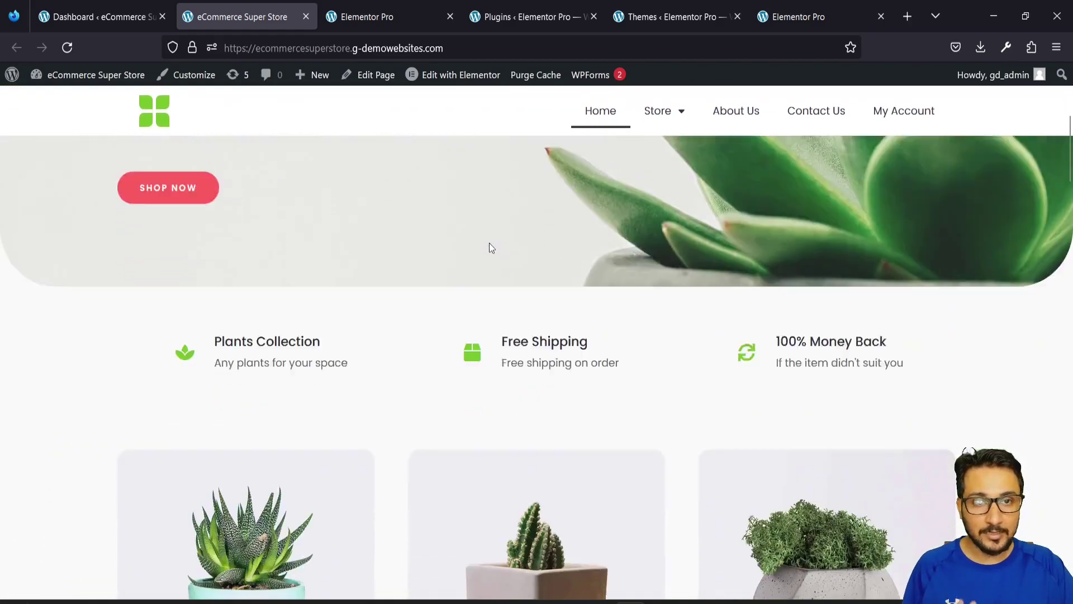
scroll(488, 243, "down", 15)
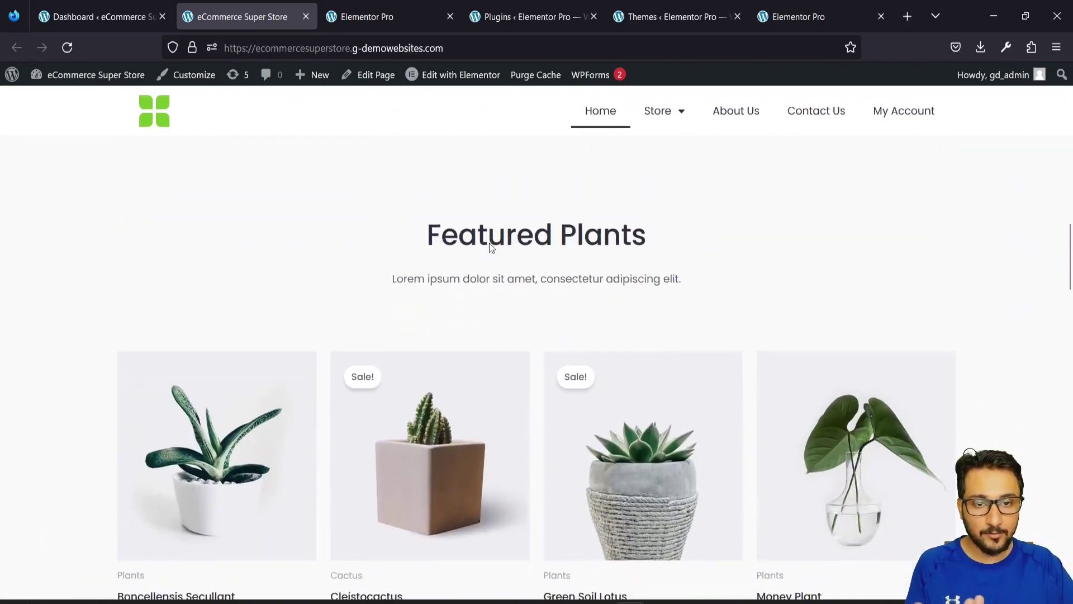
scroll(491, 249, "down", 1)
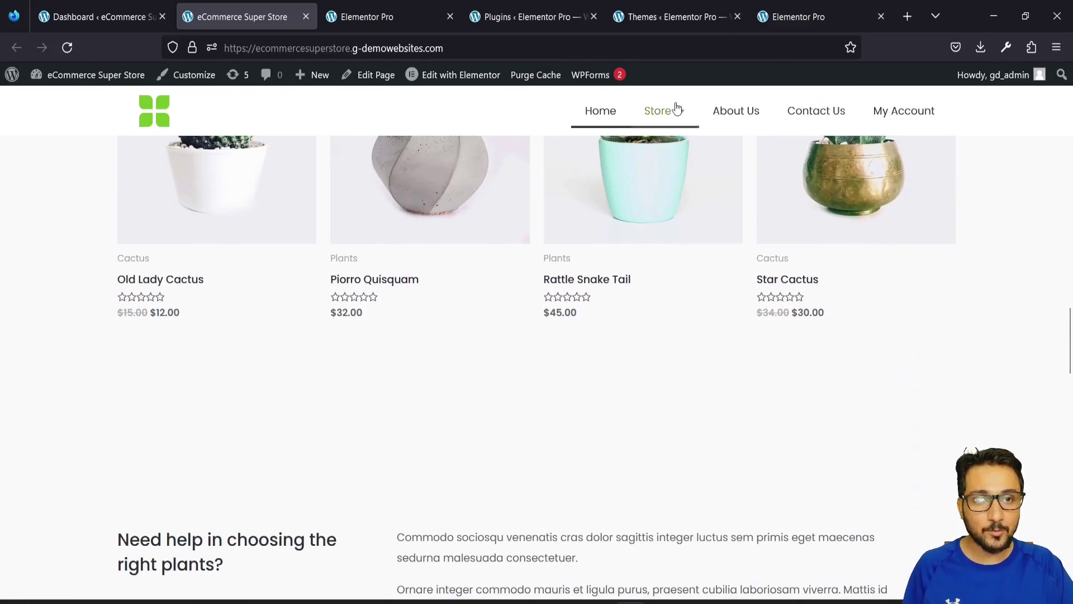
mouse_move(663, 110)
scroll(562, 380, "down", 12)
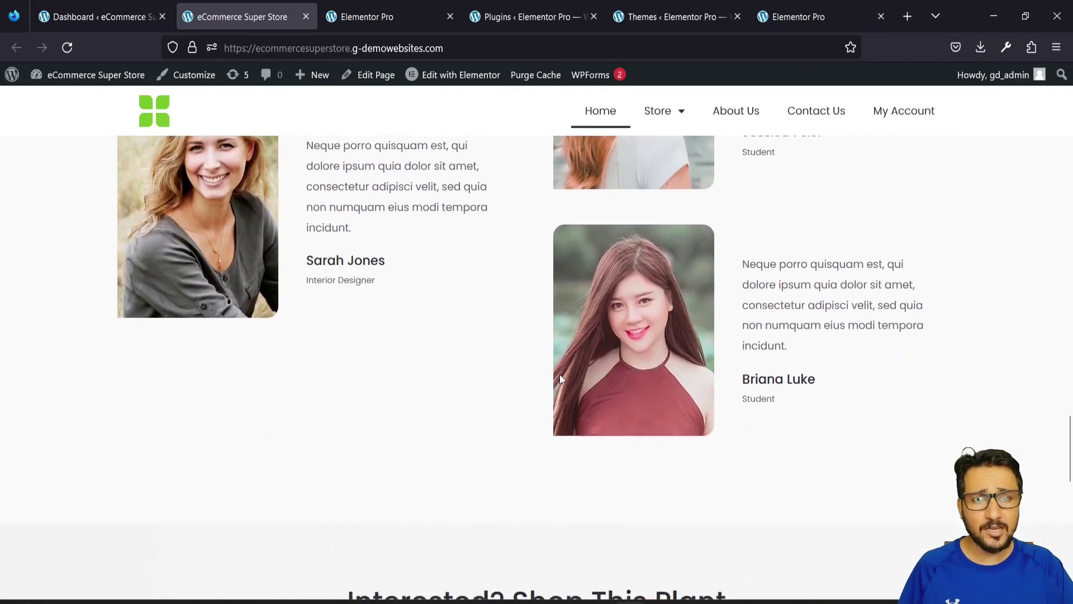
scroll(559, 377, "up", 20)
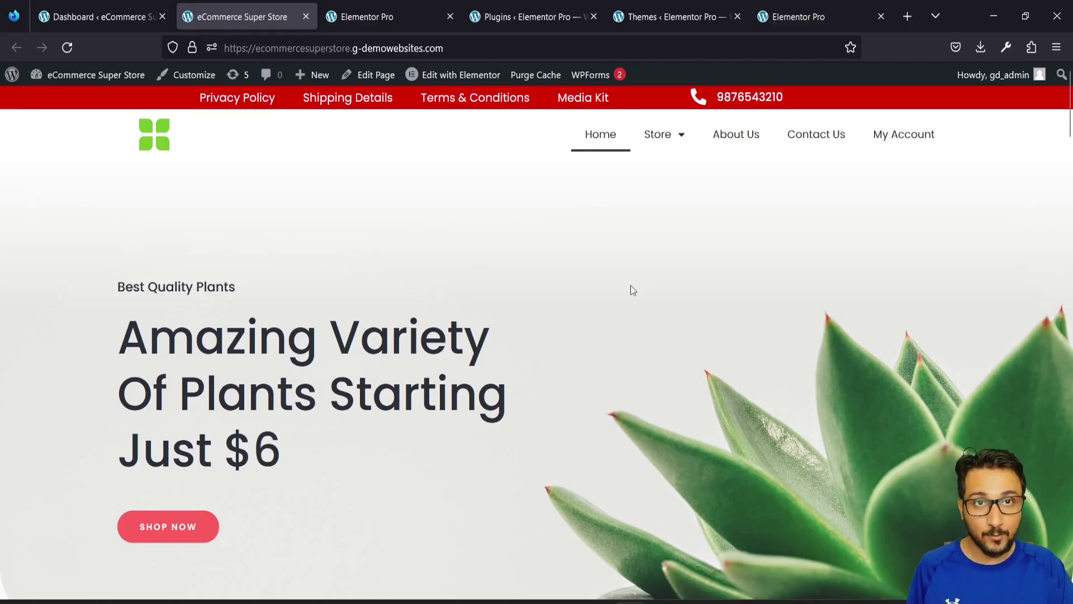
Step: Look over the local Elementor Pro site and its installed plugins list
left_click(394, 15)
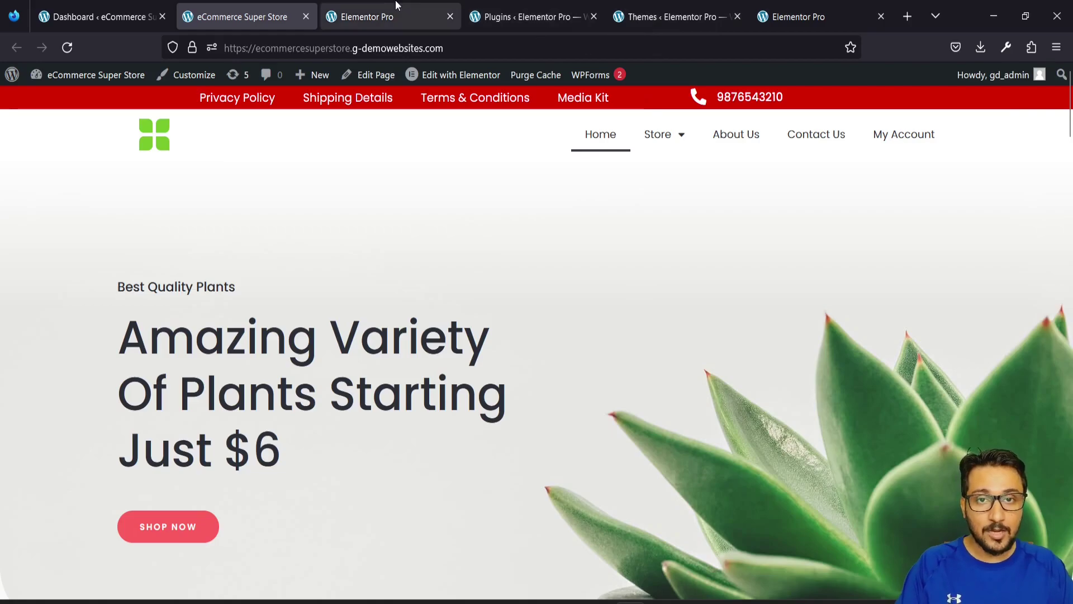
scroll(395, 286, "down", 15)
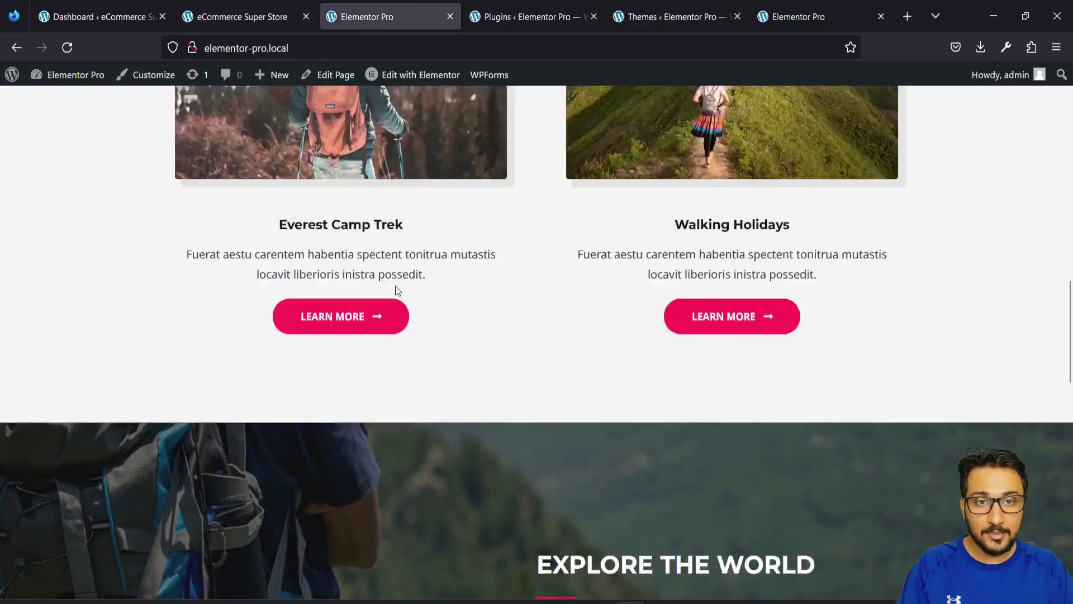
scroll(395, 286, "up", 15)
scroll(483, 330, "down", 5)
scroll(483, 331, "up", 5)
scroll(482, 327, "up", 2)
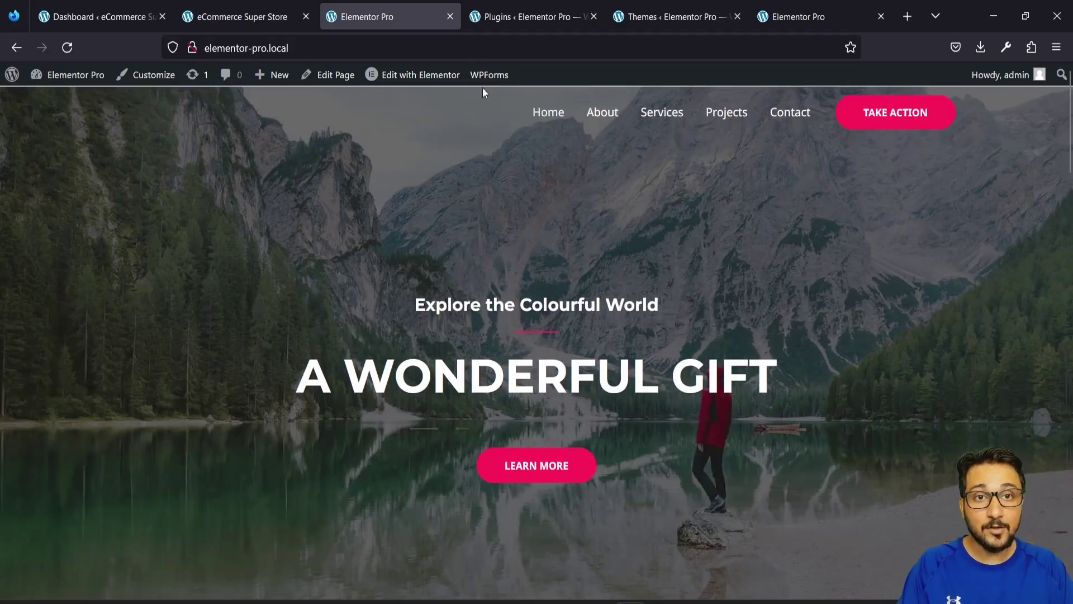
left_click(531, 16)
scroll(416, 390, "down", 1)
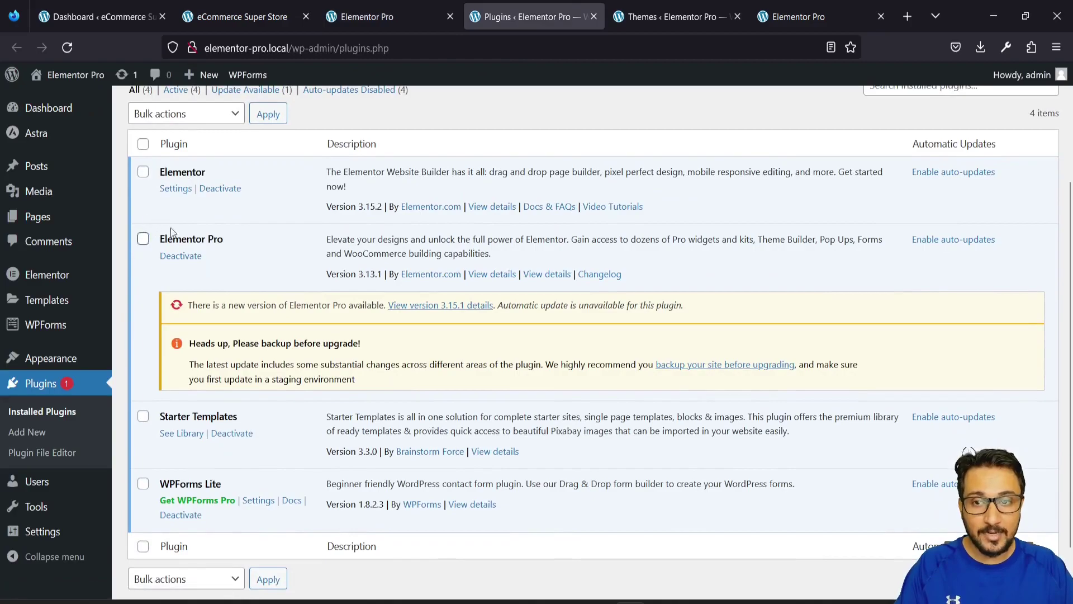
scroll(246, 238, "up", 3)
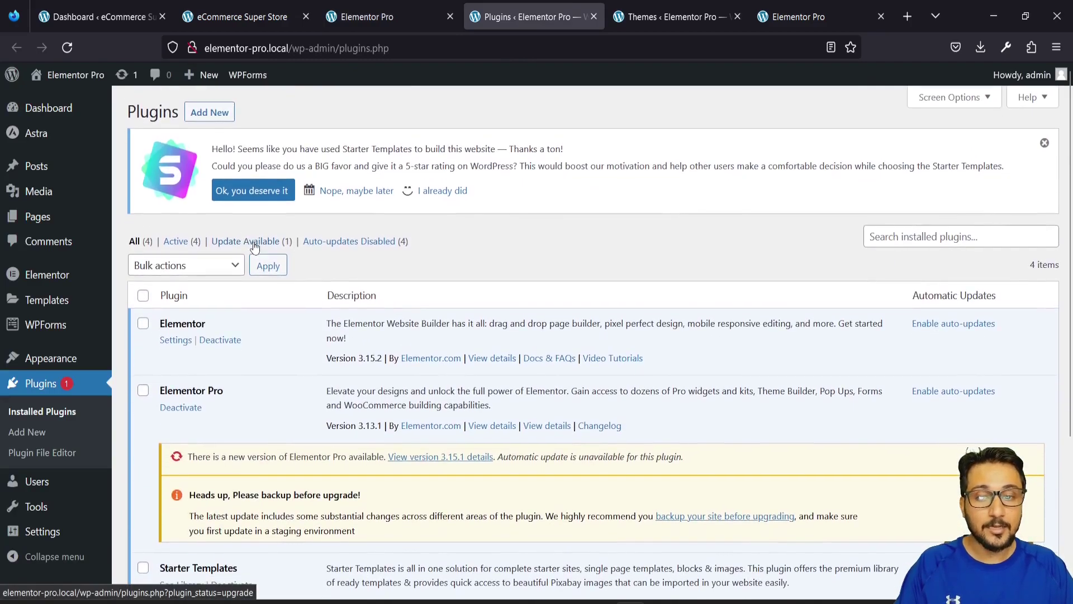
Step: Check the installed themes, then bring up the 'A WONDERFUL GIFT' front page
left_click(665, 16)
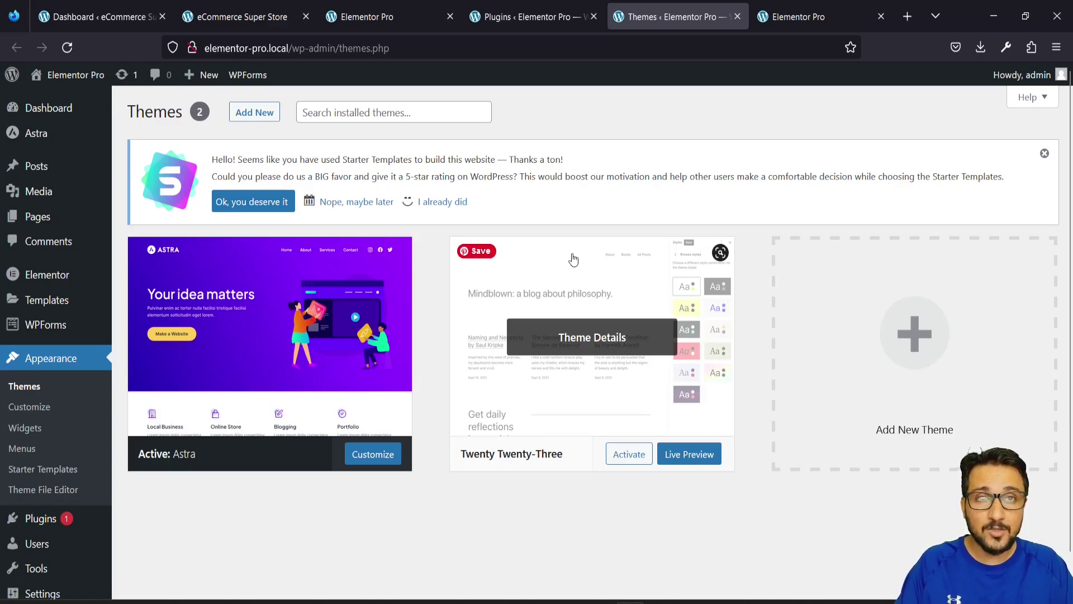
left_click(786, 16)
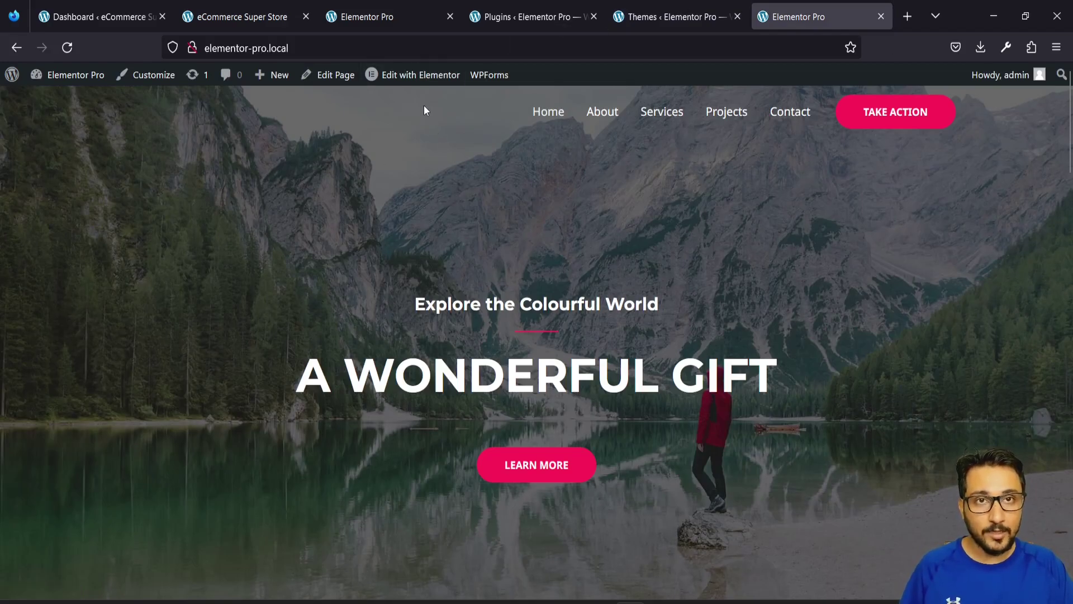
mouse_move(416, 78)
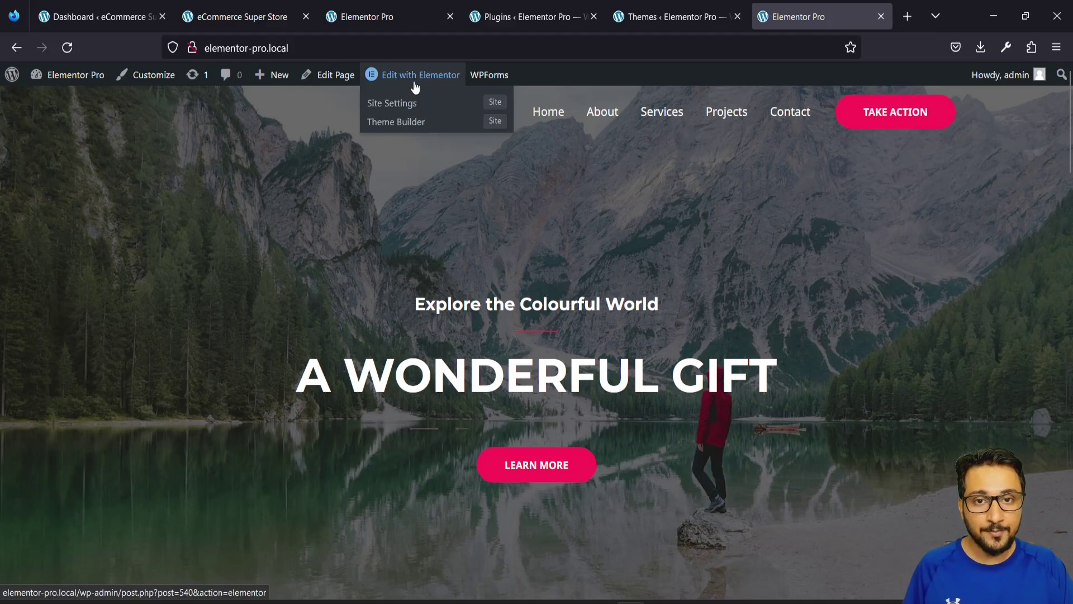
Step: In Theme Builder's Header templates, open Elementor Header #547 in the editor
left_click(396, 123)
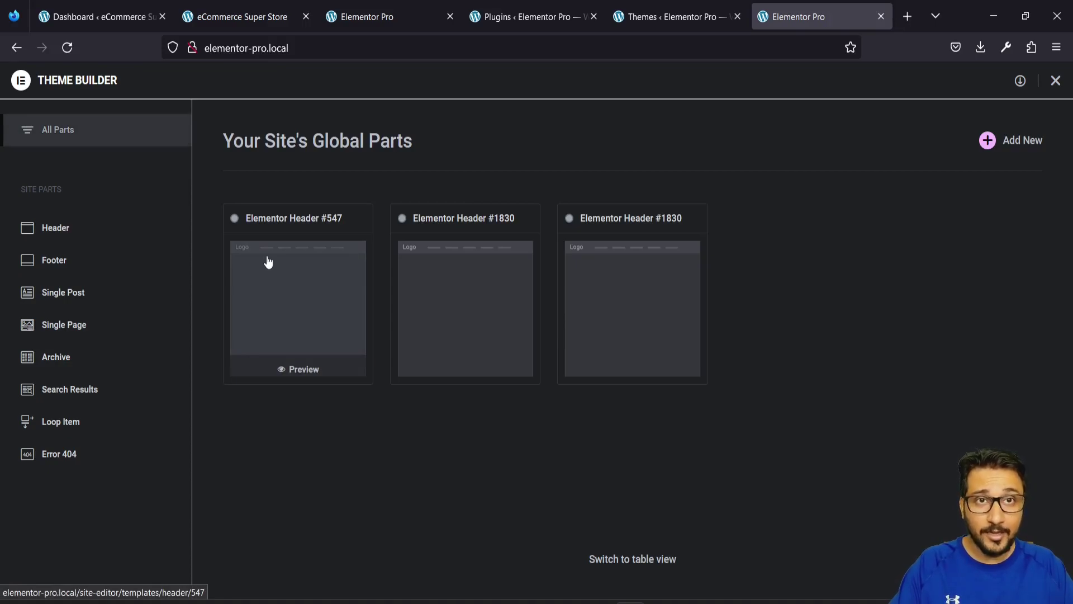
left_click(62, 231)
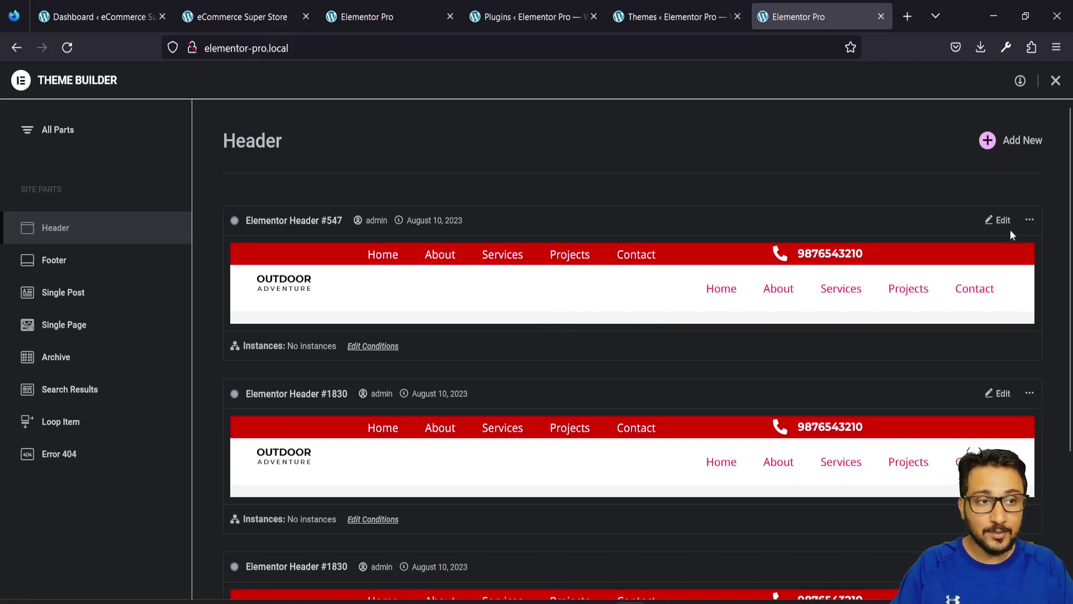
left_click(999, 220)
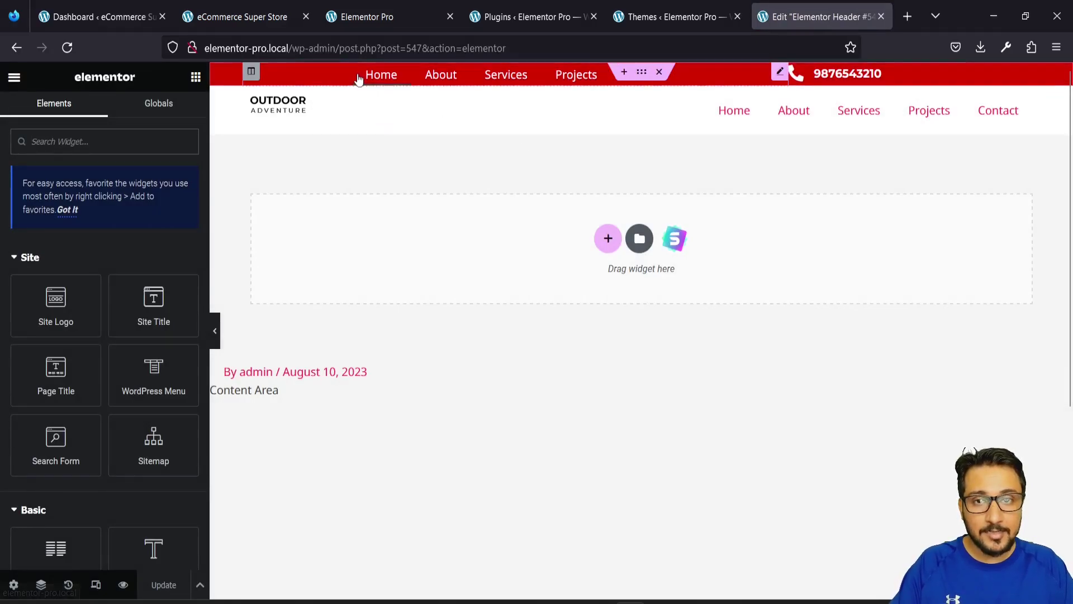
Step: Inspect the red top bar section, its phone number box and navigation menu
left_click(643, 73)
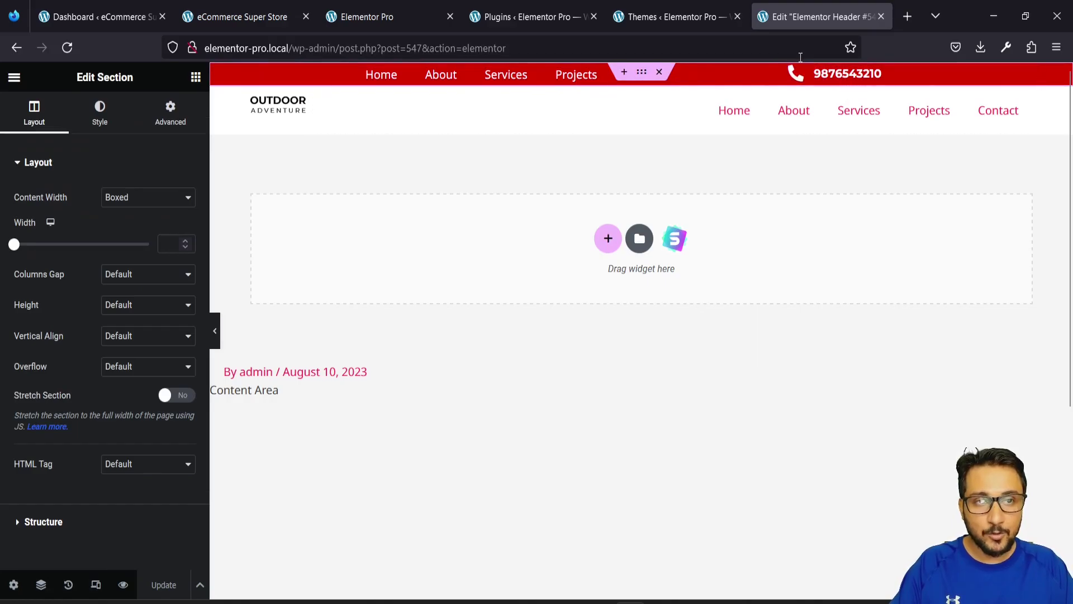
left_click(817, 77)
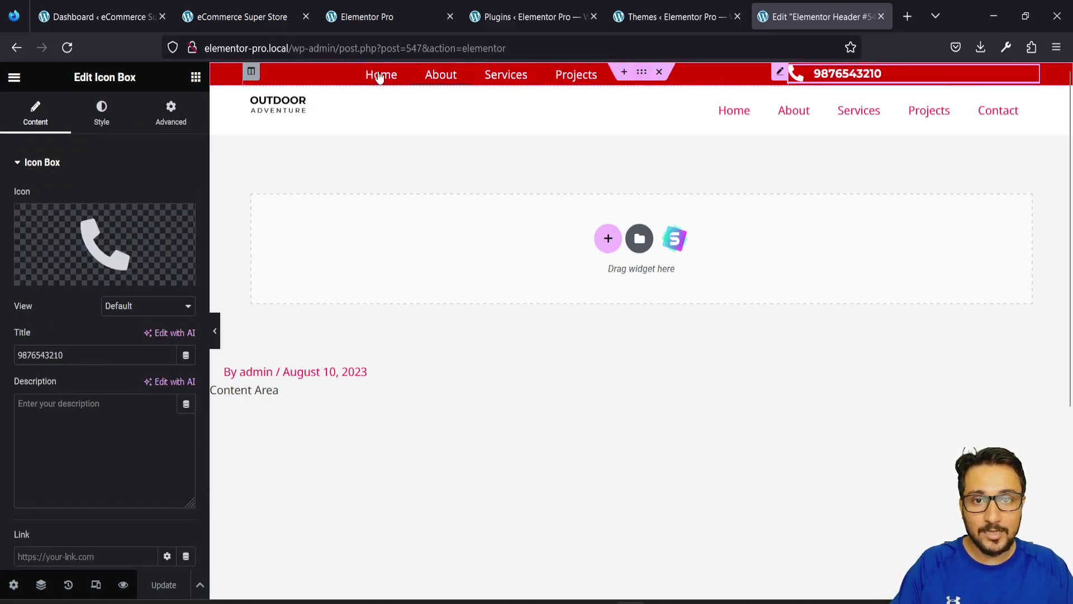
left_click(452, 93)
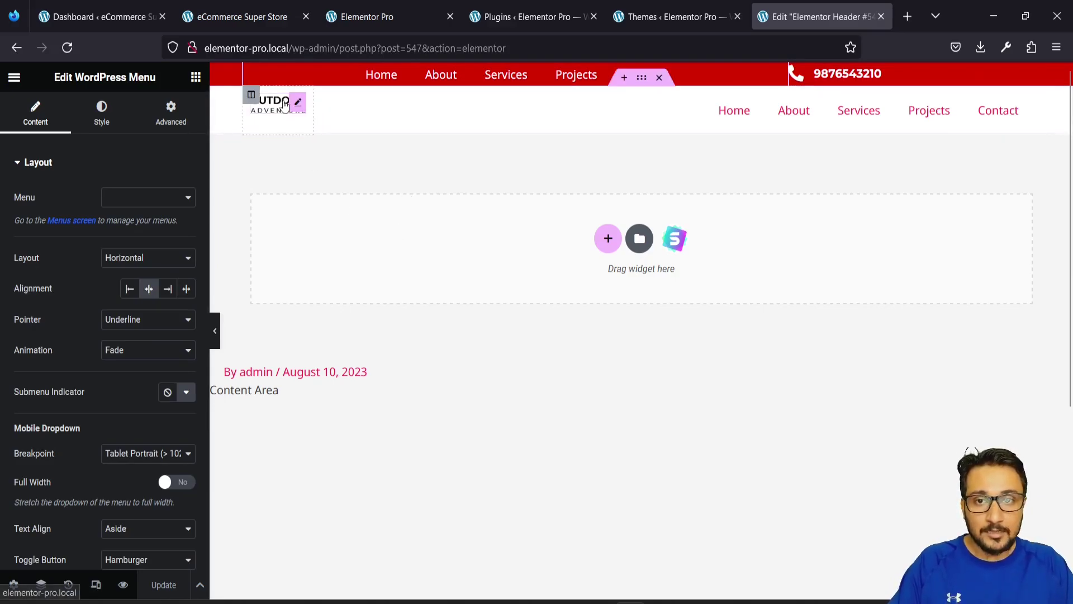
Step: Open the logo-and-menu section's settings and compare it with the live site header
left_click(642, 77)
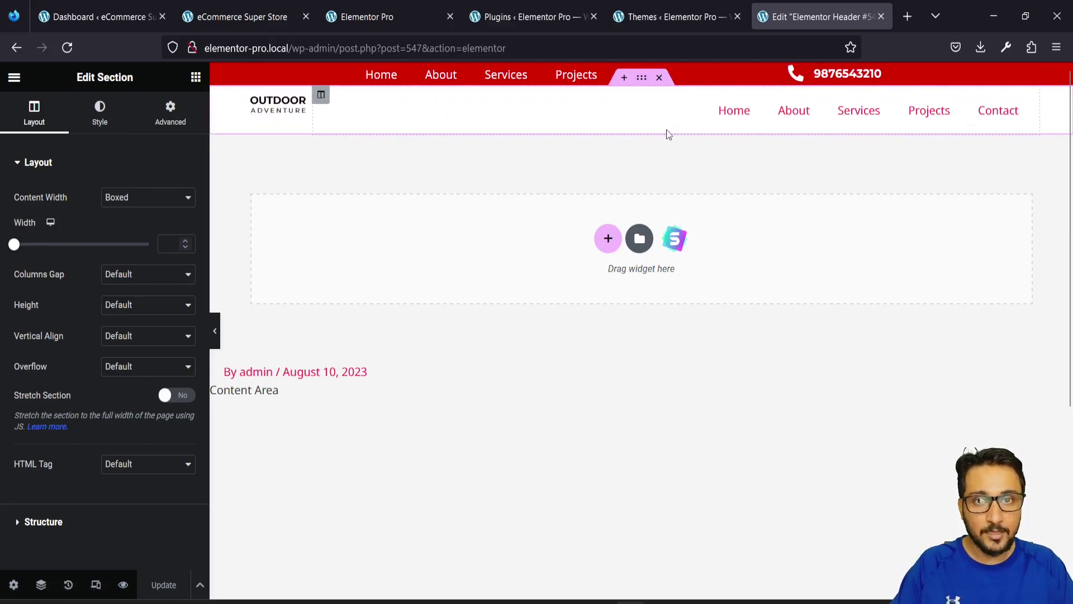
scroll(616, 263, "down", 4)
scroll(616, 263, "up", 4)
scroll(617, 261, "down", 1)
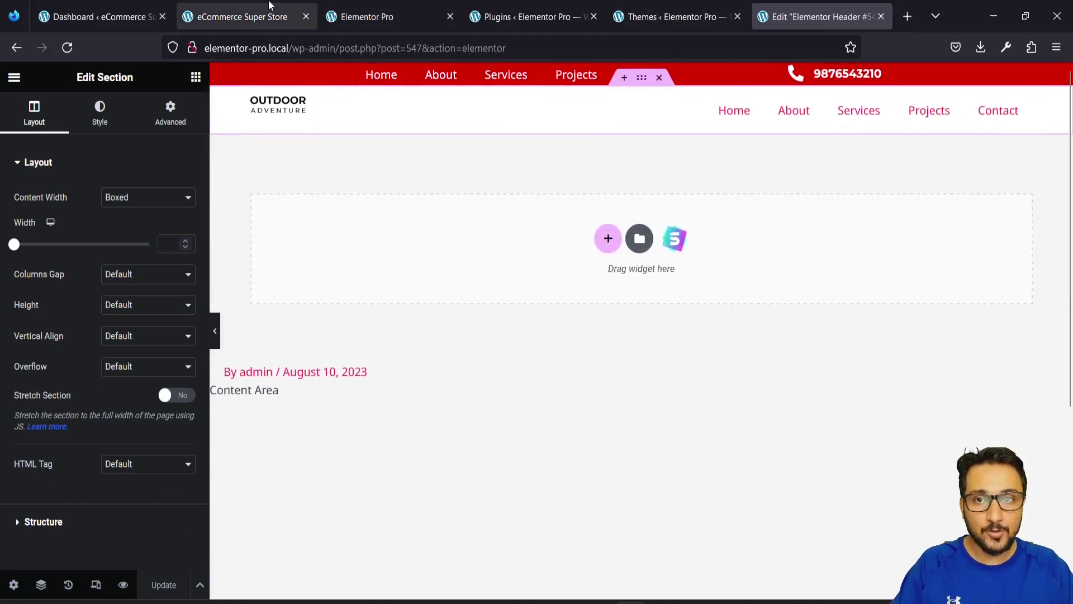
left_click(407, 8)
scroll(346, 280, "down", 3)
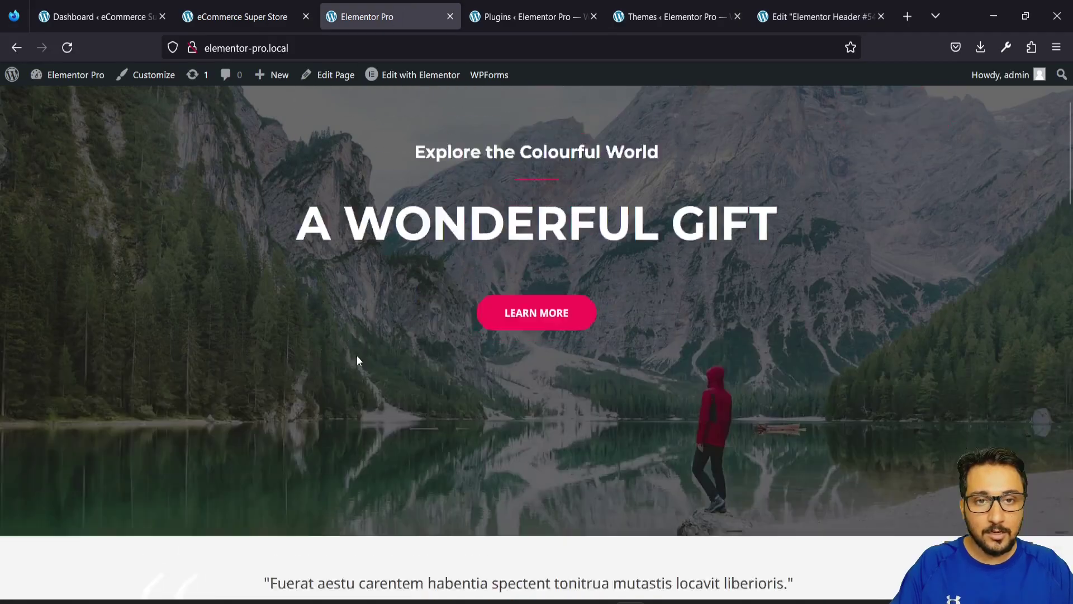
scroll(358, 360, "up", 3)
scroll(584, 367, "down", 2)
scroll(585, 368, "up", 2)
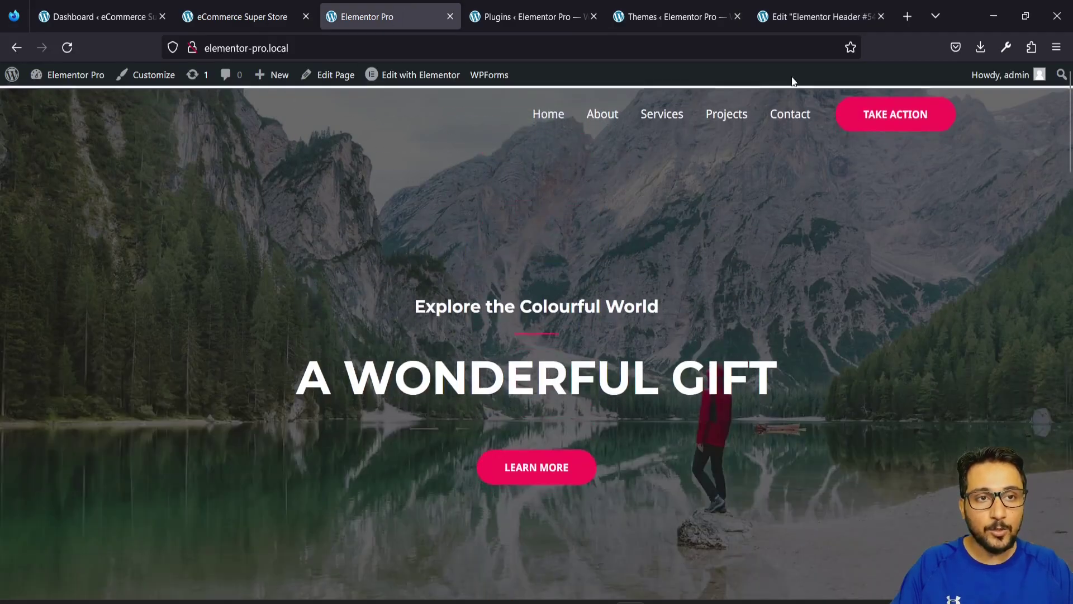
left_click(801, 15)
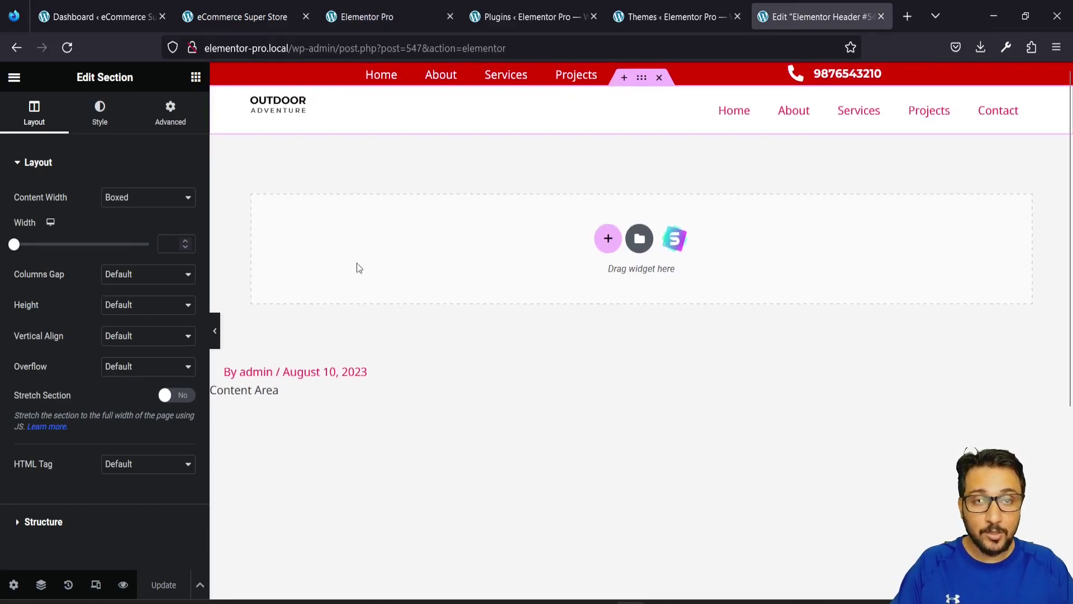
Step: Open the section's Advanced settings after glancing at the eCommerce Super Store storefront
left_click(173, 115)
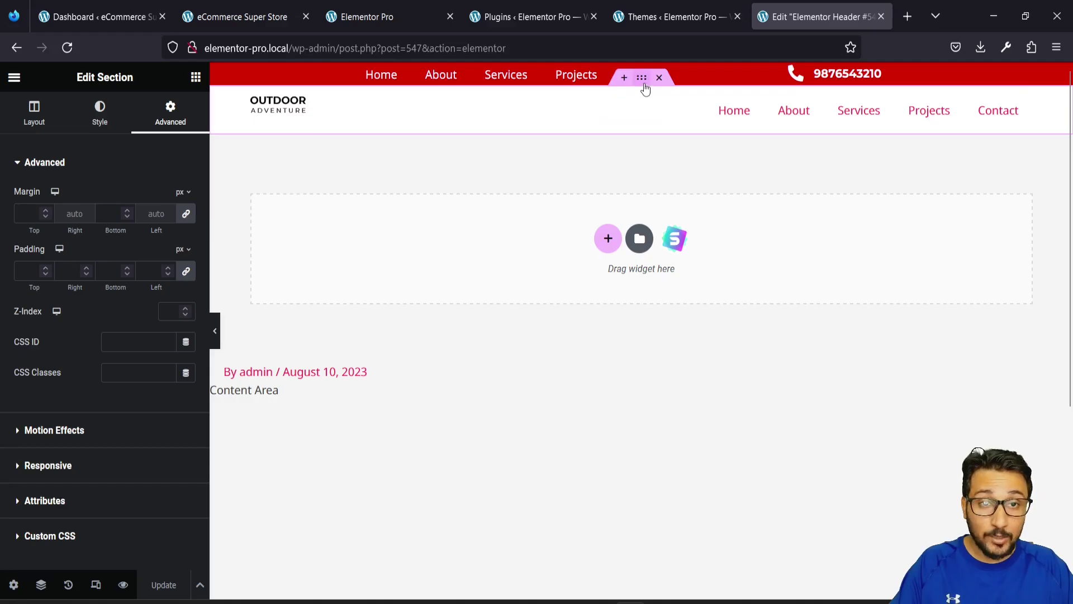
left_click(269, 17)
scroll(314, 249, "down", 3)
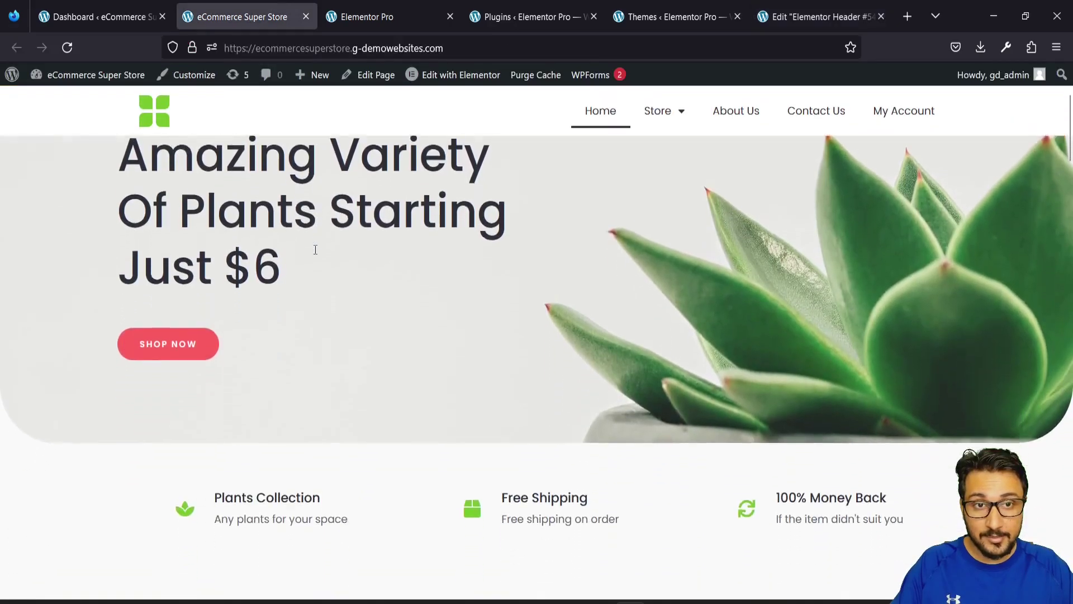
scroll(311, 251, "down", 2)
scroll(311, 252, "up", 5)
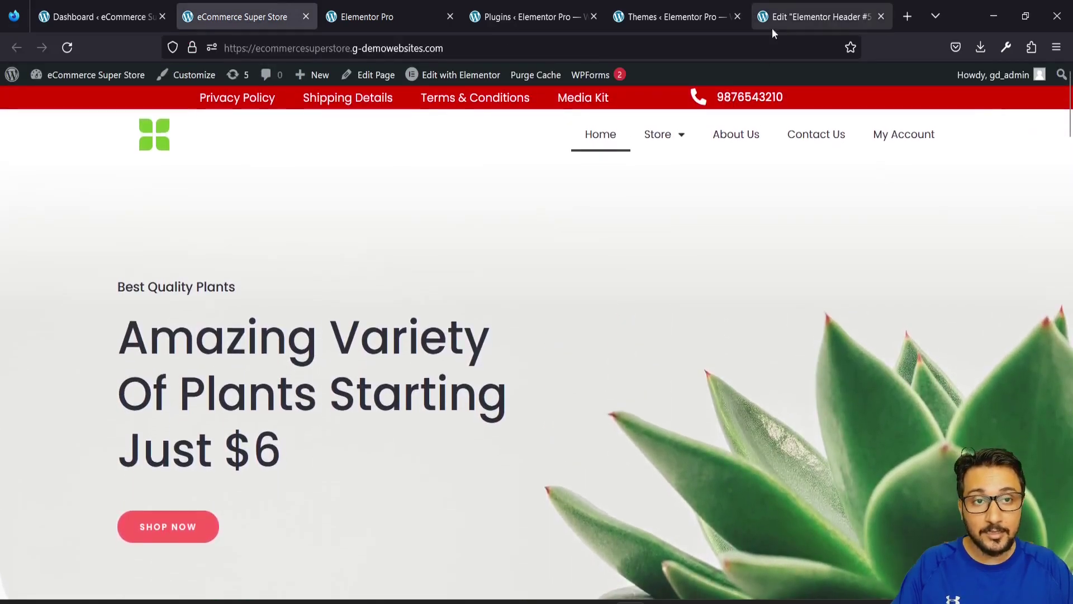
left_click(798, 5)
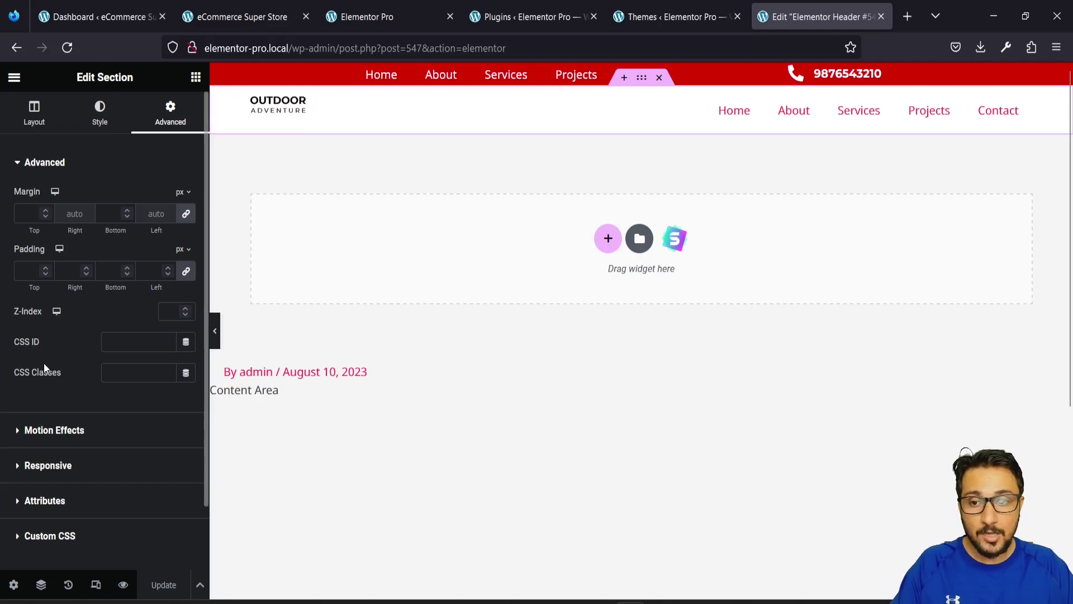
Step: Set the logo-and-menu section's Motion Effects Sticky option to Top
scroll(44, 363, "down", 1)
scroll(56, 351, "up", 1)
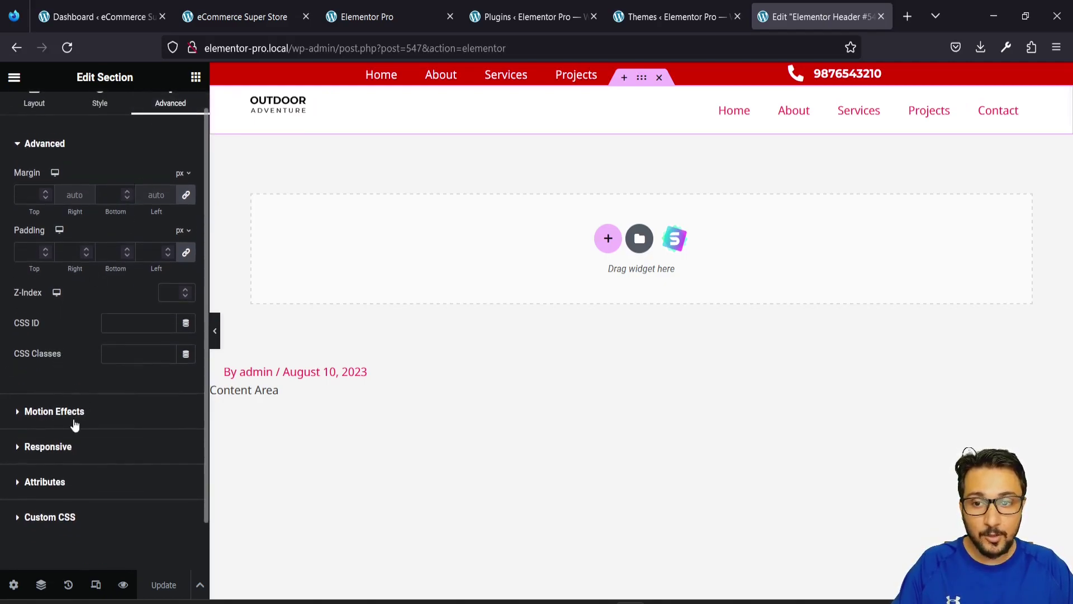
left_click(54, 412)
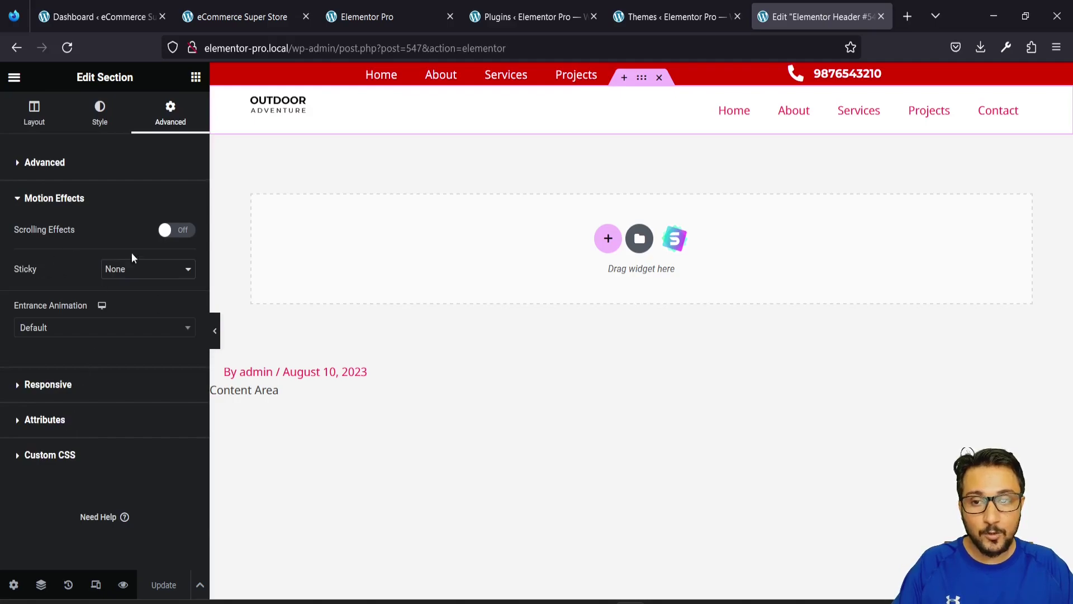
left_click(170, 270)
left_click(127, 307)
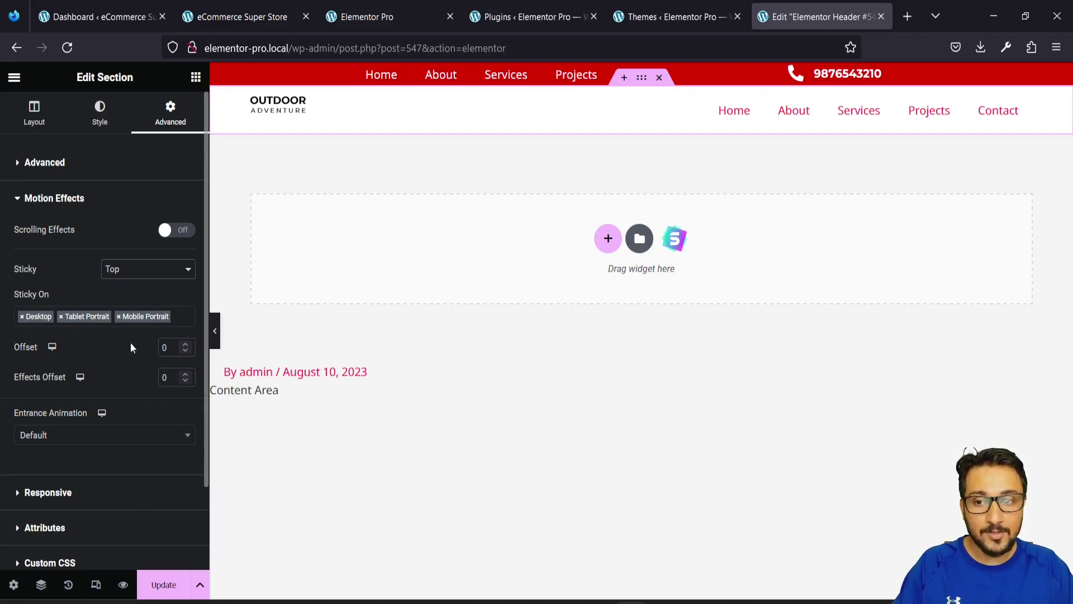
Step: Try a sticky Offset of 12 and Effects Offset of 6, scrolling to test
left_click(185, 344)
left_click(185, 343)
scroll(429, 344, "down", 3)
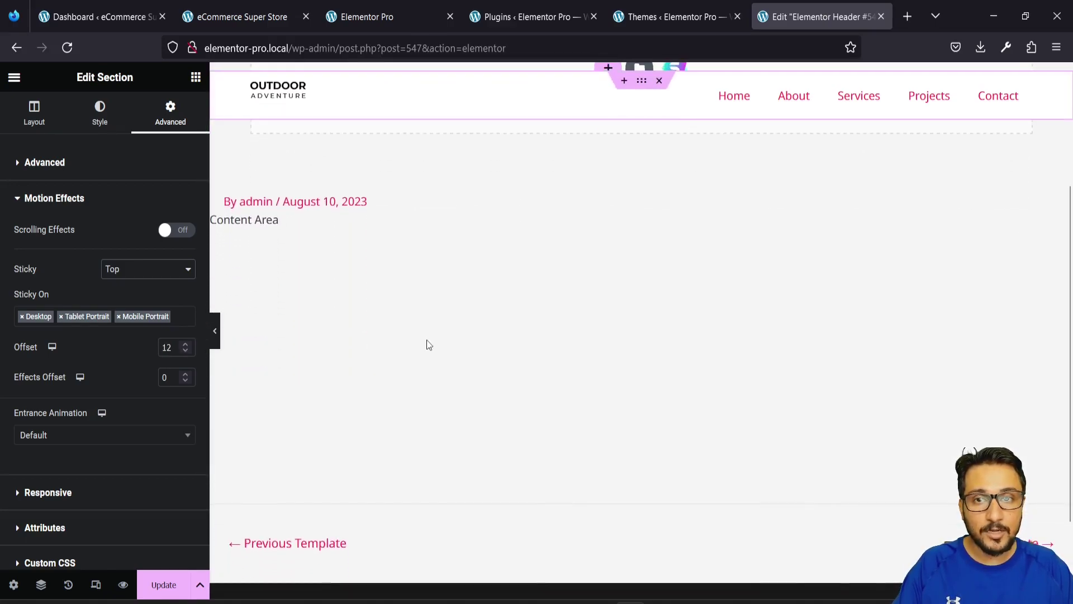
scroll(429, 344, "up", 3)
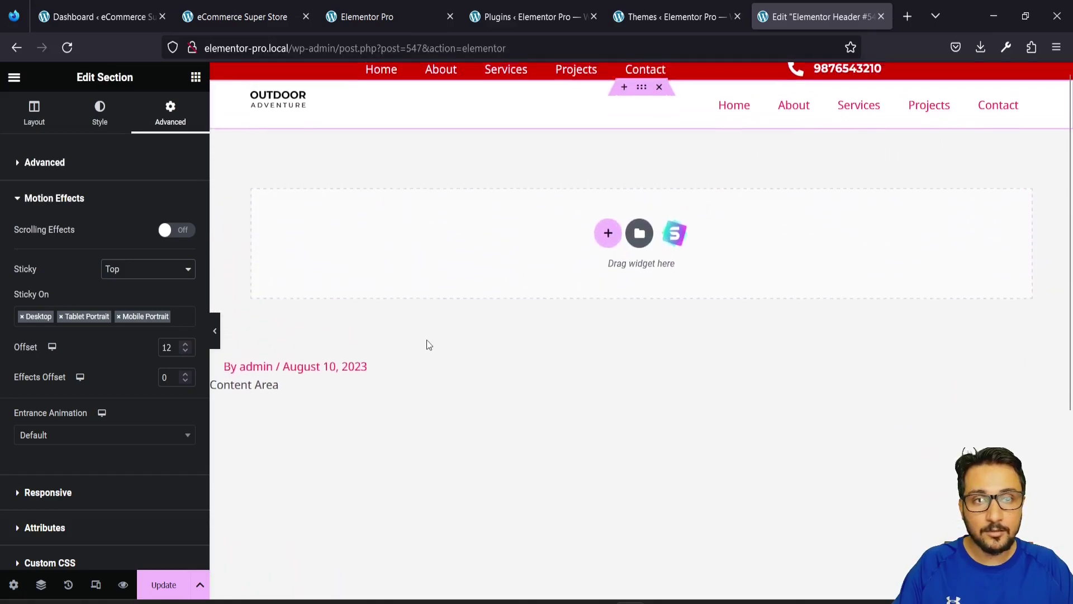
left_click(187, 376)
left_click(186, 376)
left_click(186, 376)
left_click(187, 376)
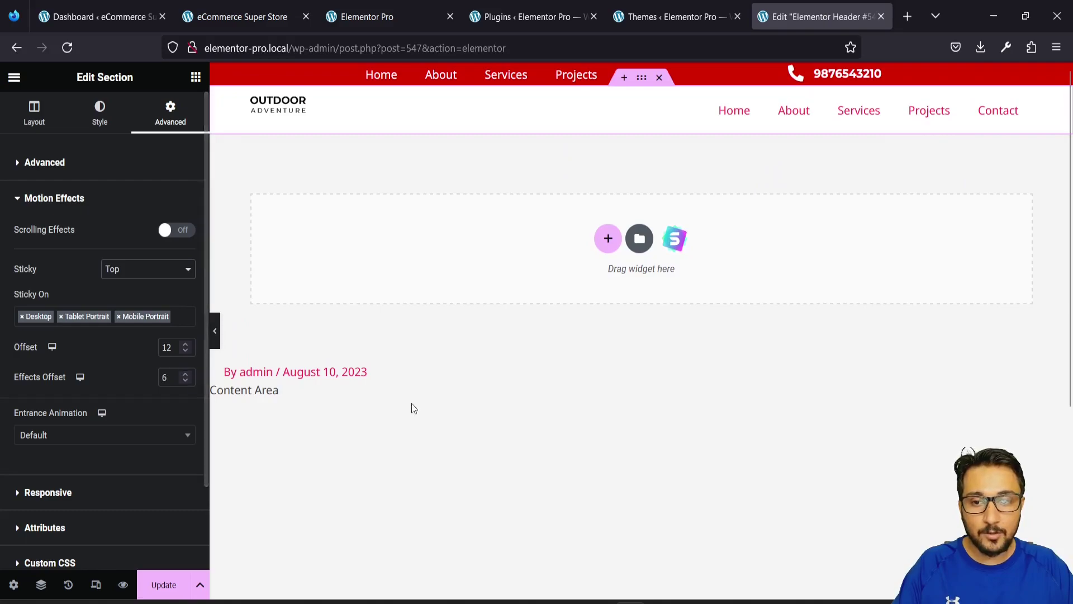
scroll(412, 403, "down", 3)
scroll(411, 403, "up", 3)
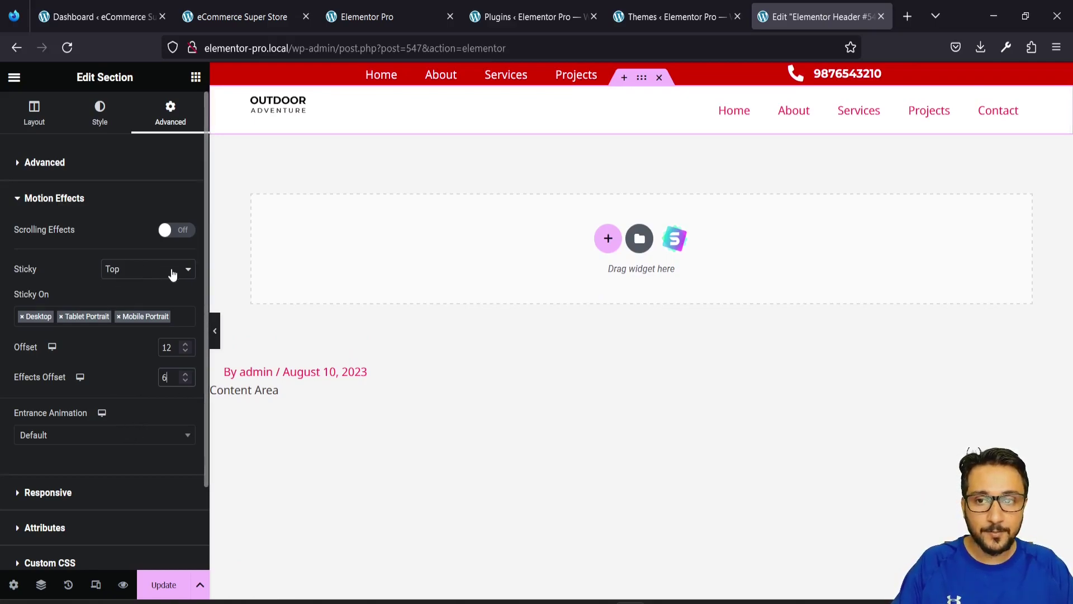
scroll(419, 291, "up", 3)
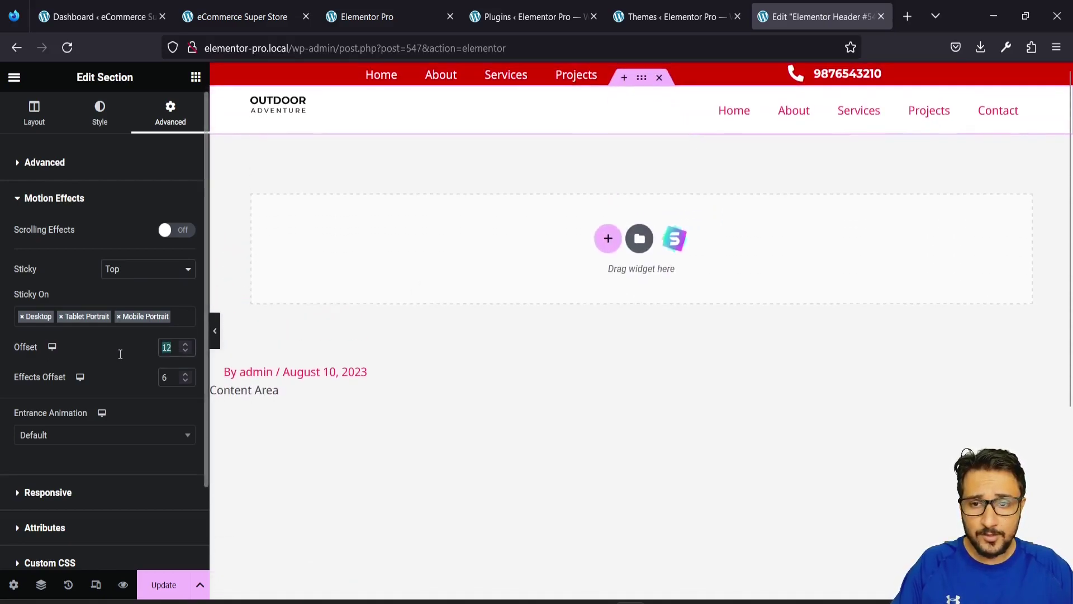
Step: Reset both sticky offsets to 0 and select the red top bar section
key("BackSpace")
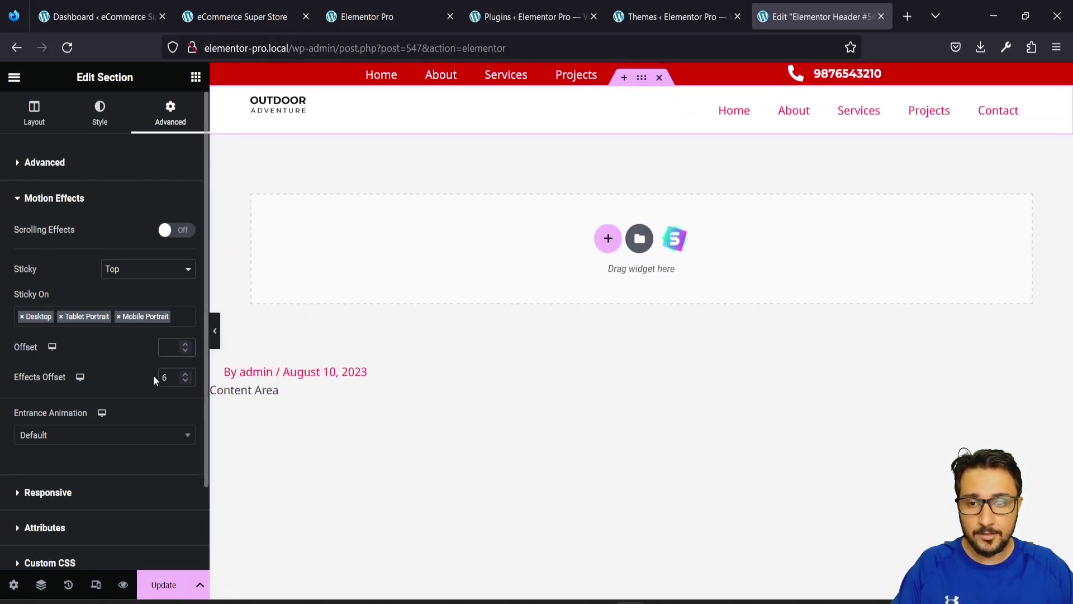
left_click(180, 375)
type("6")
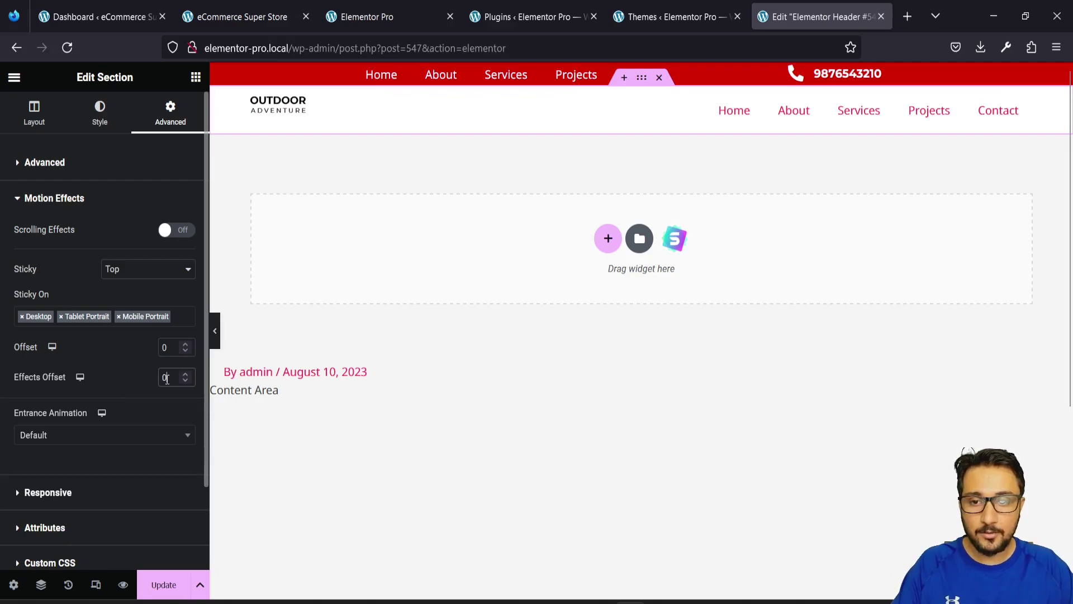
scroll(436, 332, "down", 2)
scroll(438, 335, "down", 3)
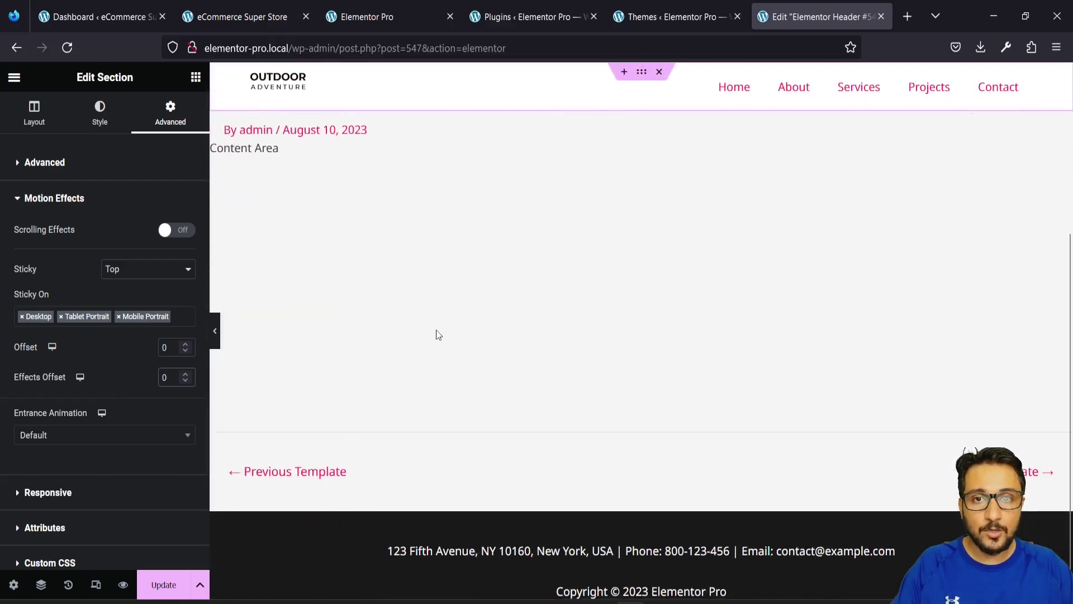
scroll(437, 334, "up", 5)
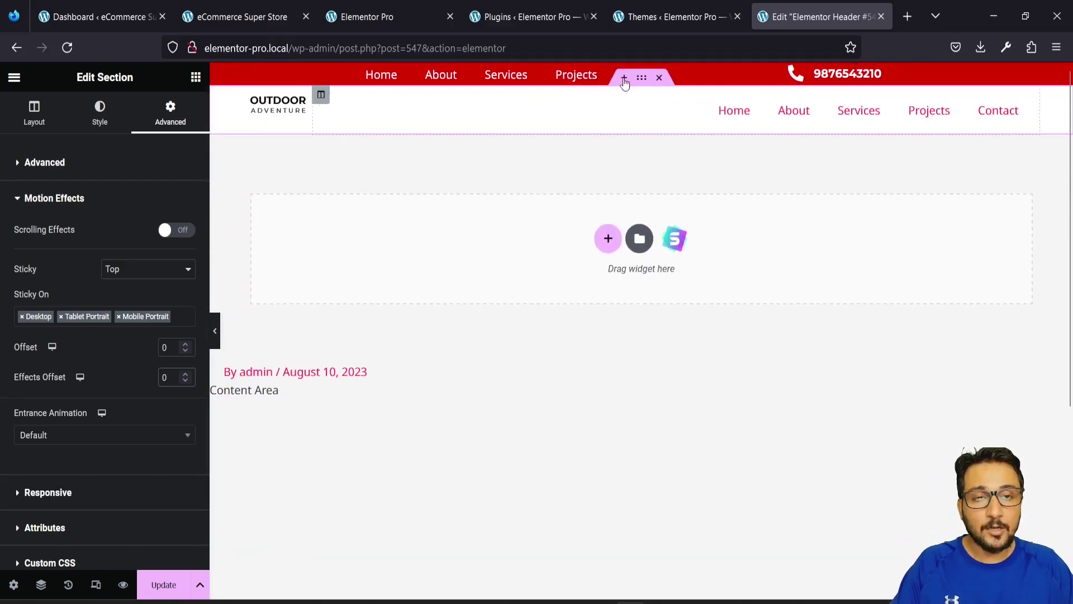
left_click(643, 71)
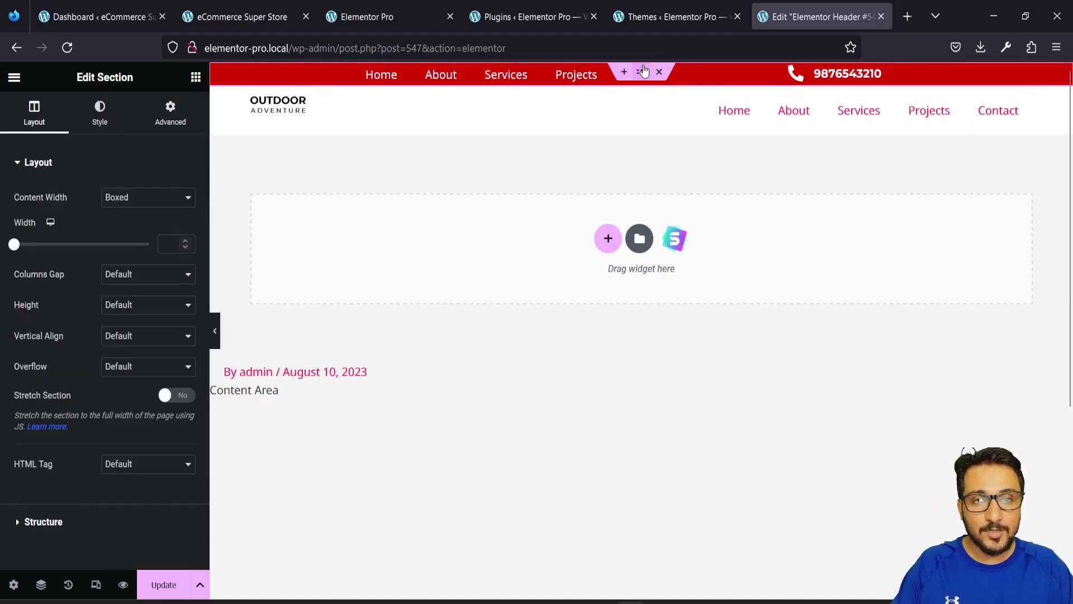
Step: Set the red top bar's Motion Effects Sticky to Top and scroll the canvas to test
left_click(170, 115)
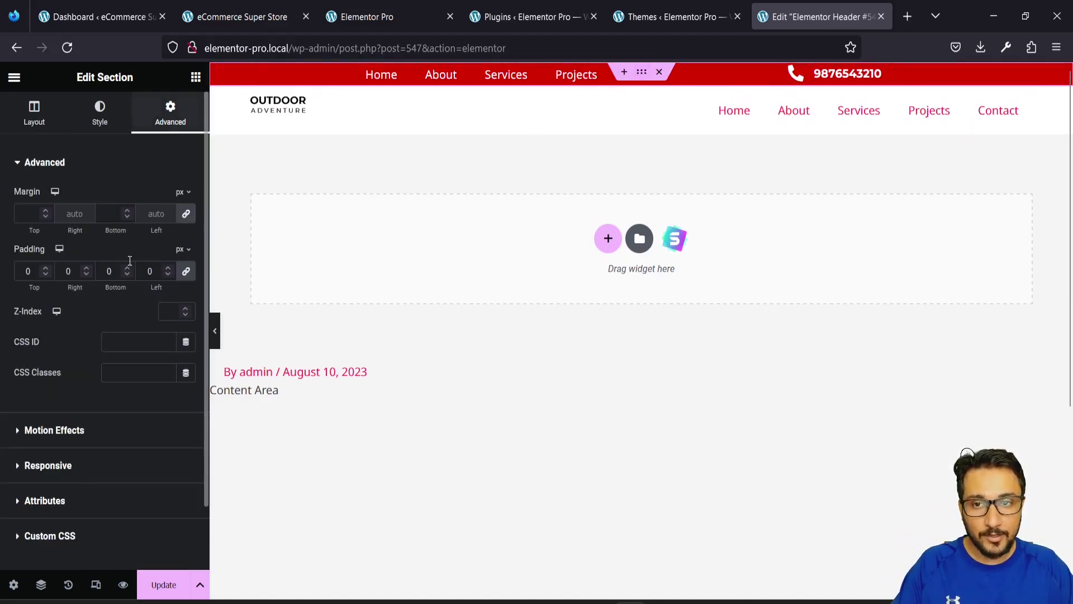
left_click(72, 431)
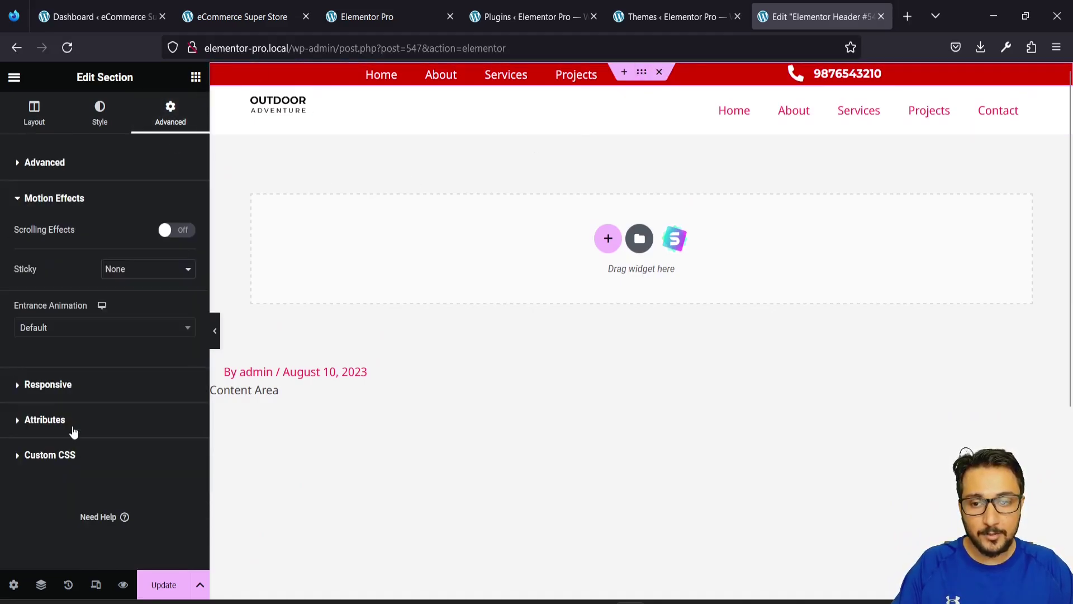
left_click(40, 385)
left_click(84, 218)
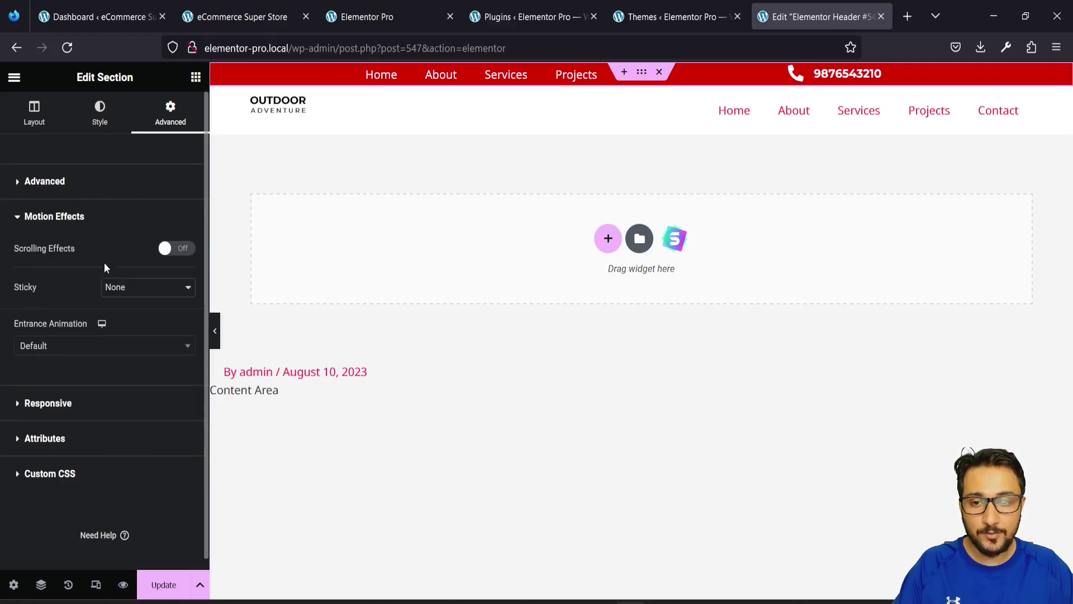
left_click(165, 289)
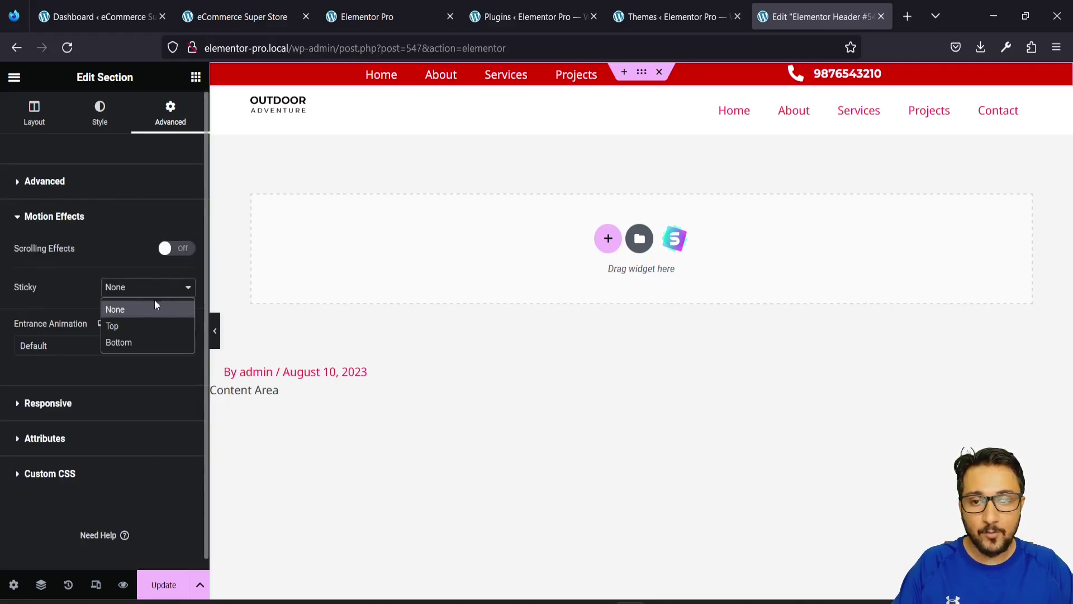
left_click(115, 330)
scroll(529, 355, "down", 3)
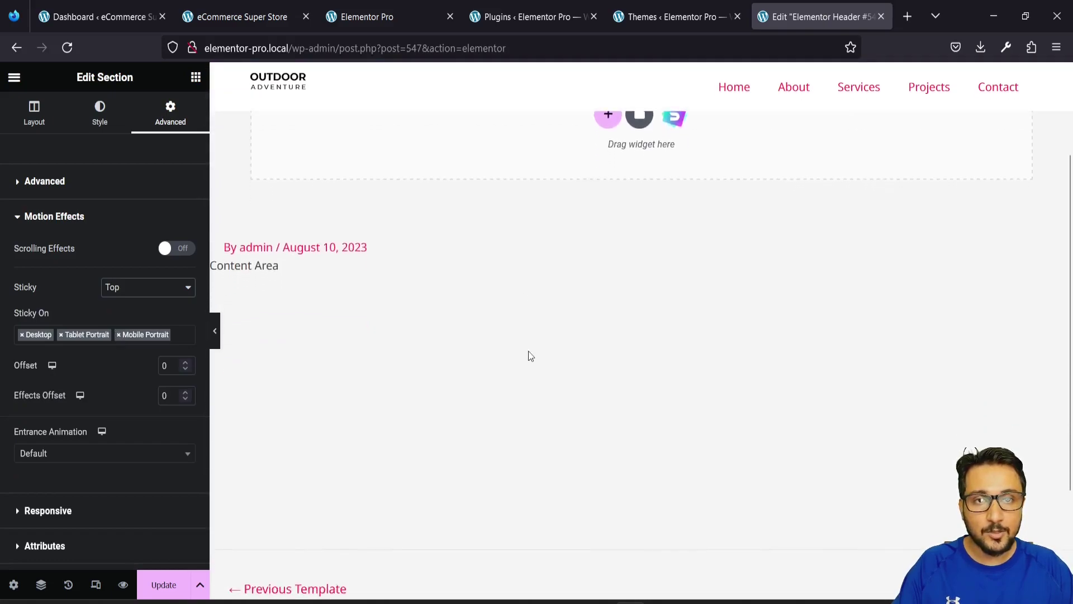
scroll(531, 356, "up", 3)
scroll(566, 252, "down", 4)
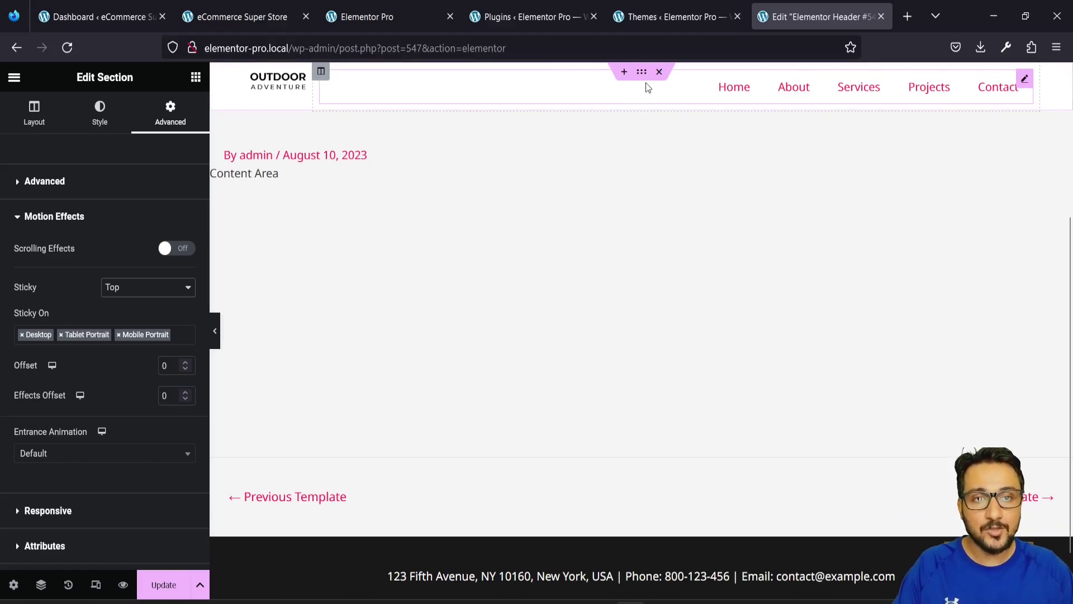
scroll(639, 137, "up", 4)
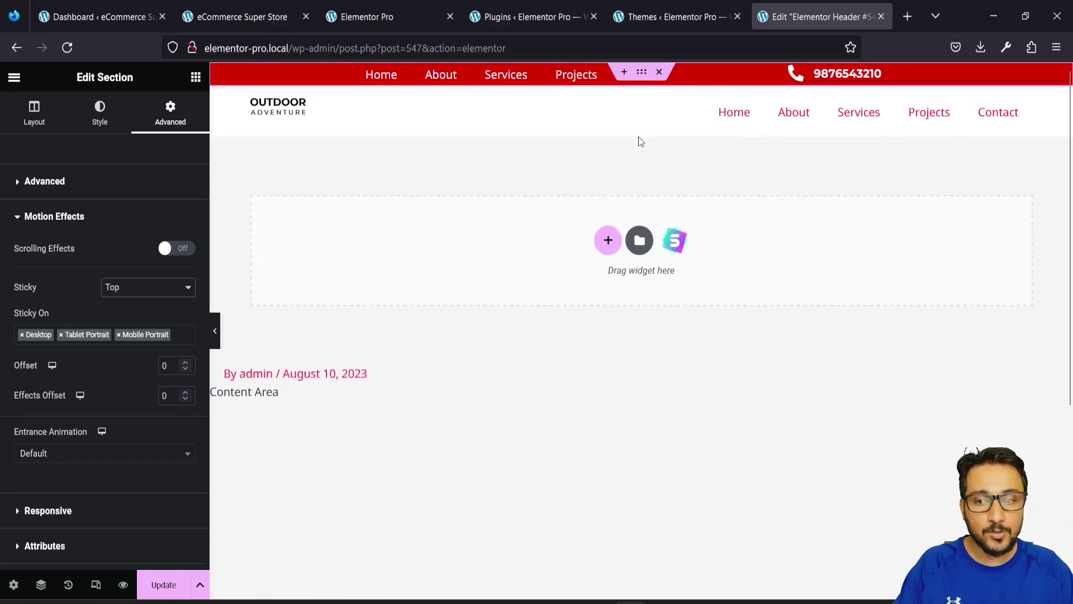
Step: Enter a sticky offset of 0 for the red top bar and scroll the preview to test
left_click(641, 80)
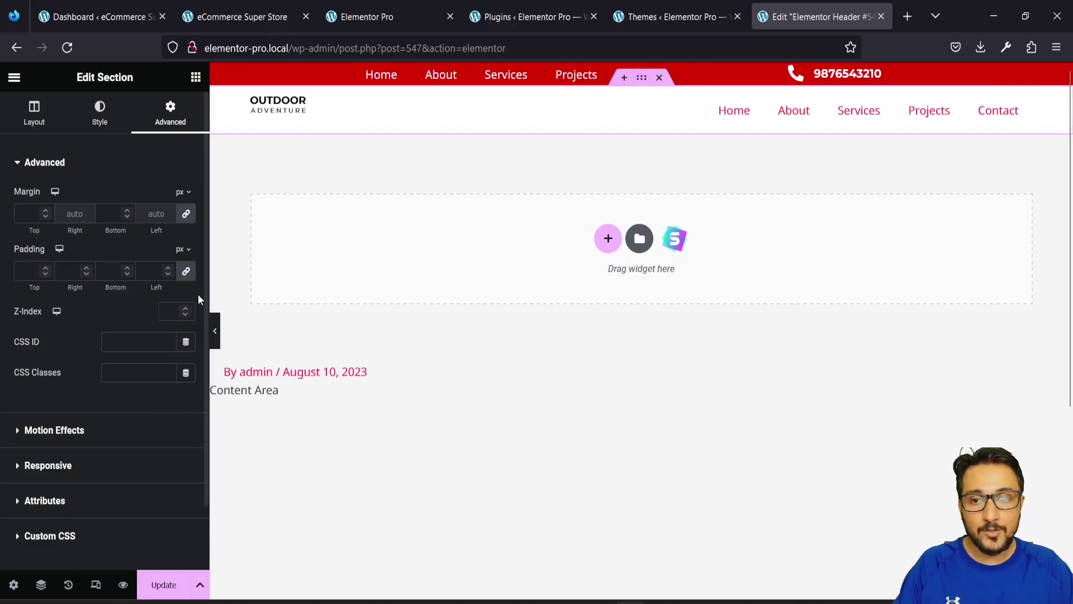
left_click(119, 435)
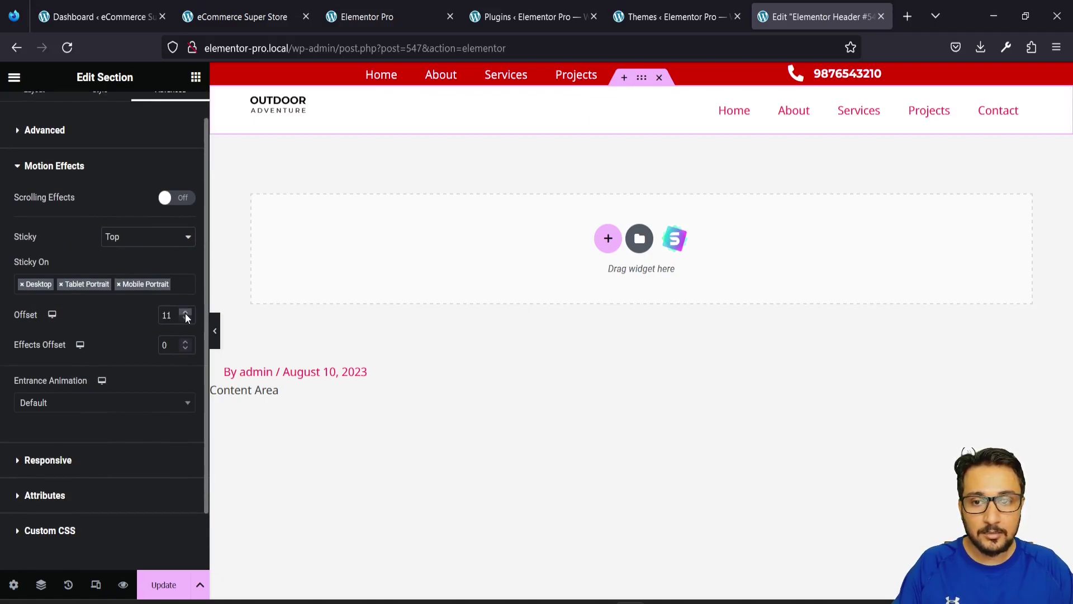
scroll(576, 377, "down", 5)
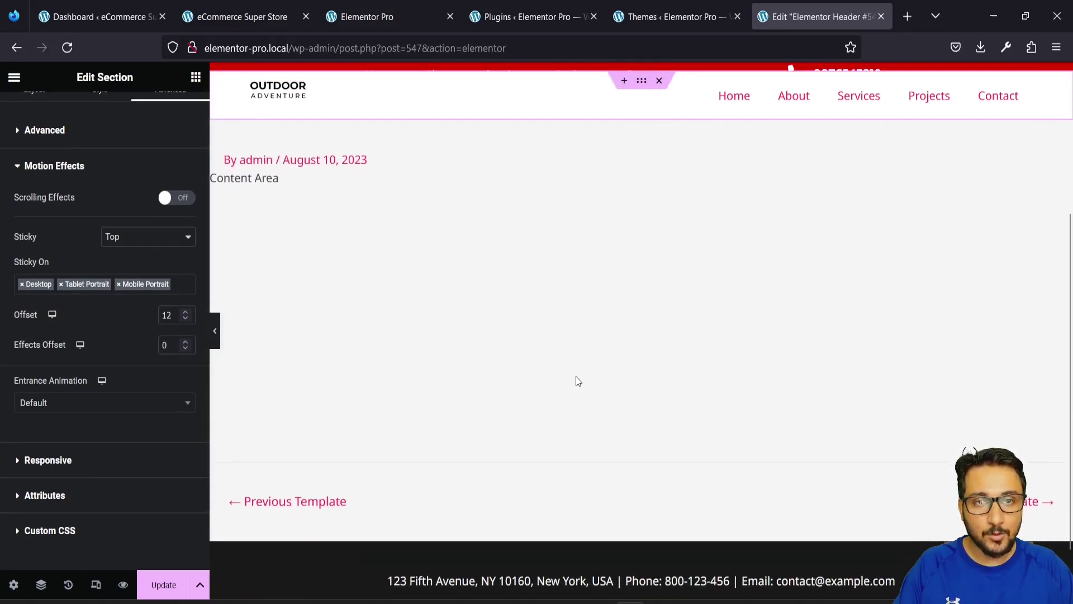
scroll(576, 377, "up", 5)
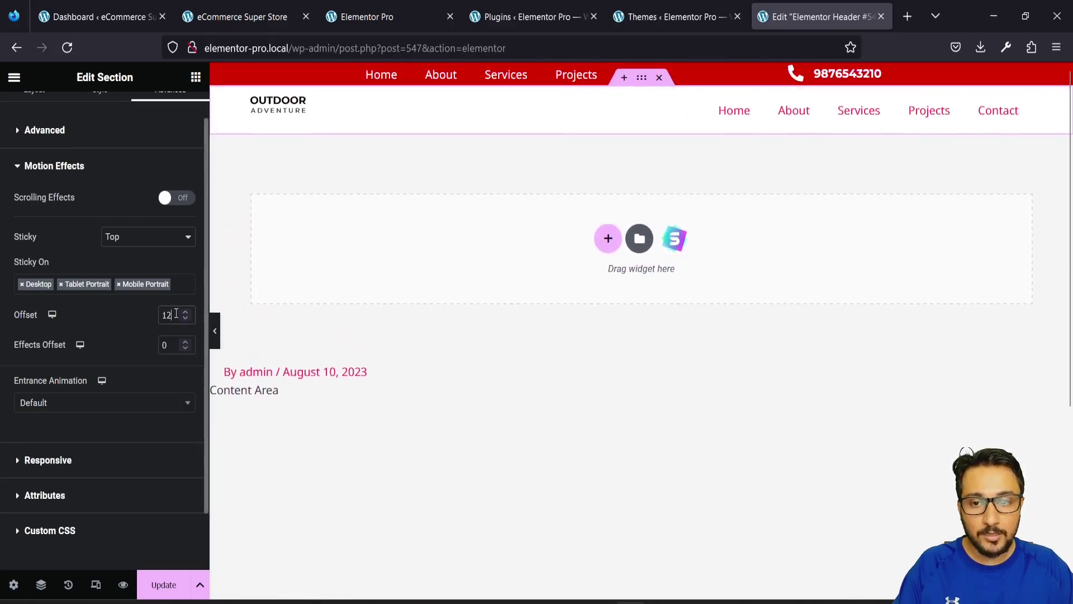
type("0")
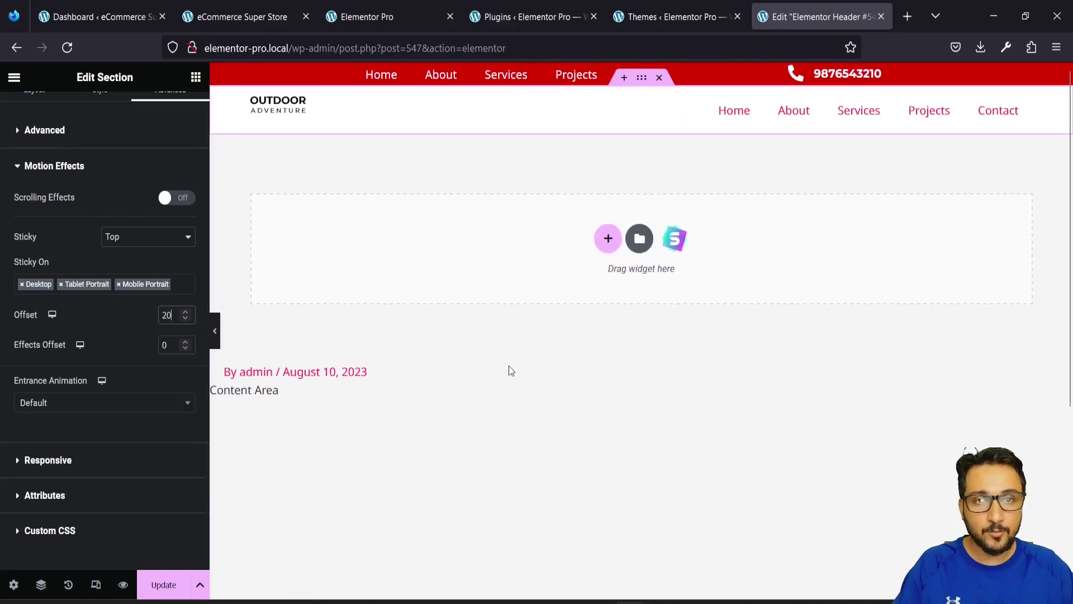
scroll(509, 366, "down", 3)
scroll(509, 366, "up", 1)
scroll(509, 365, "up", 2)
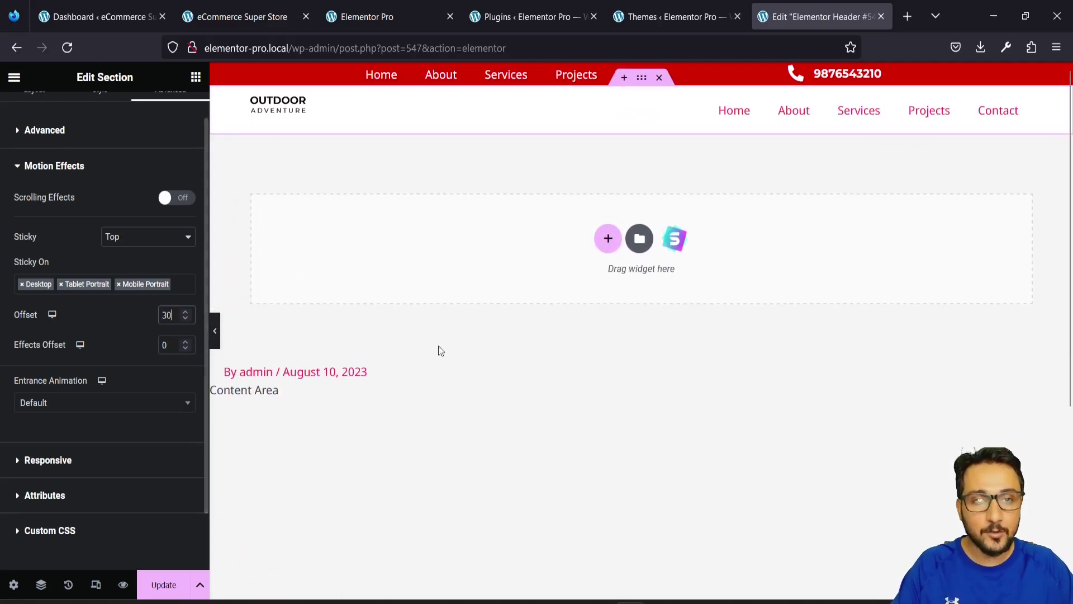
scroll(450, 356, "down", 5)
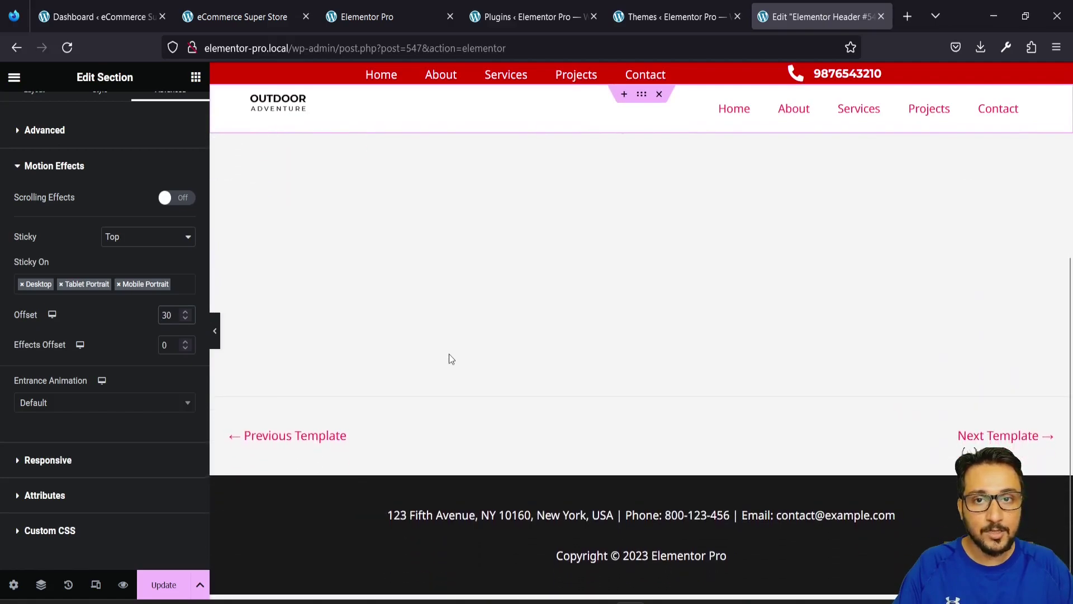
scroll(452, 359, "up", 5)
scroll(451, 359, "down", 5)
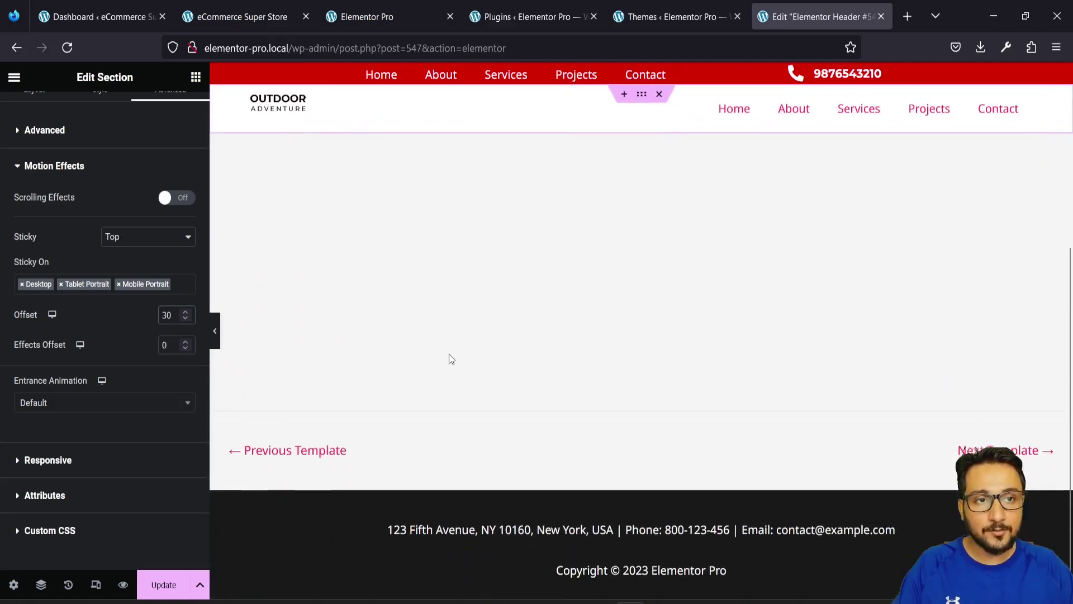
scroll(451, 359, "up", 5)
scroll(452, 358, "down", 2)
scroll(452, 358, "down", 5)
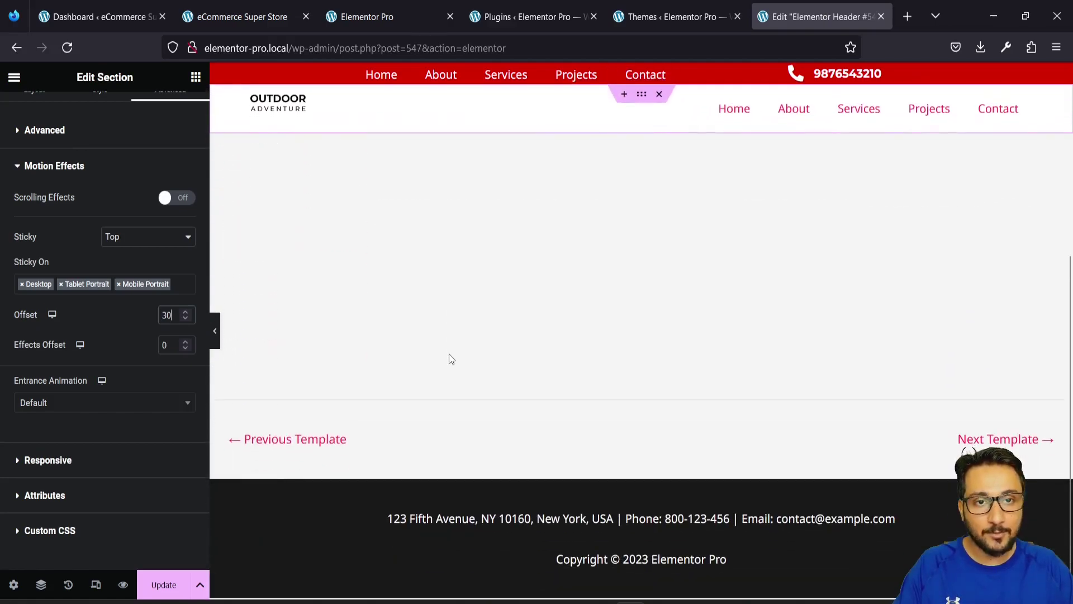
scroll(452, 359, "up", 6)
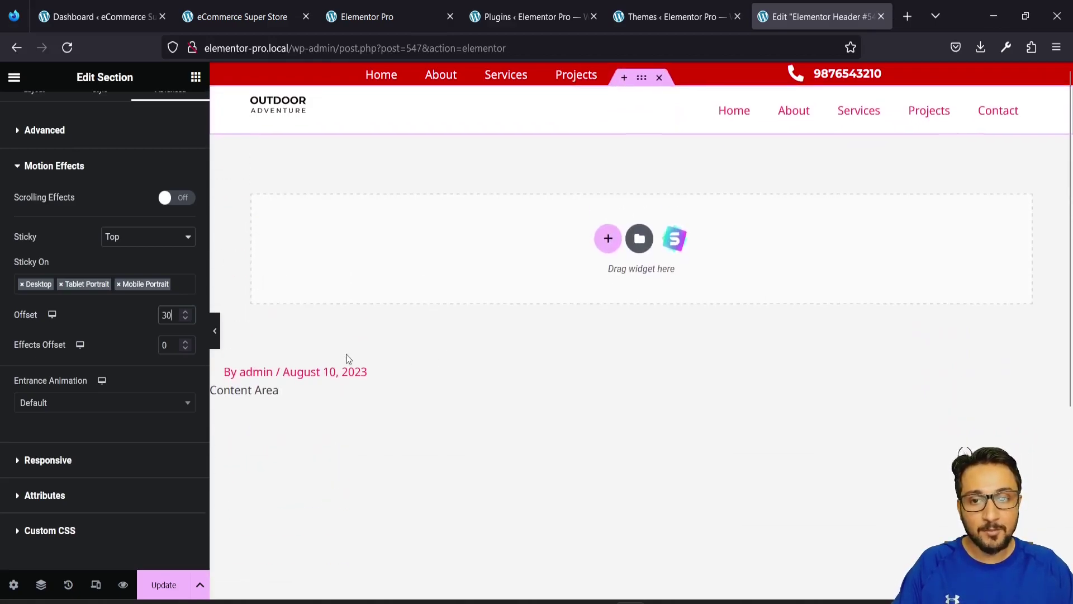
Step: Try a sticky offset of 3, then set it back to 0 and scroll to check
left_click(175, 318)
type("3")
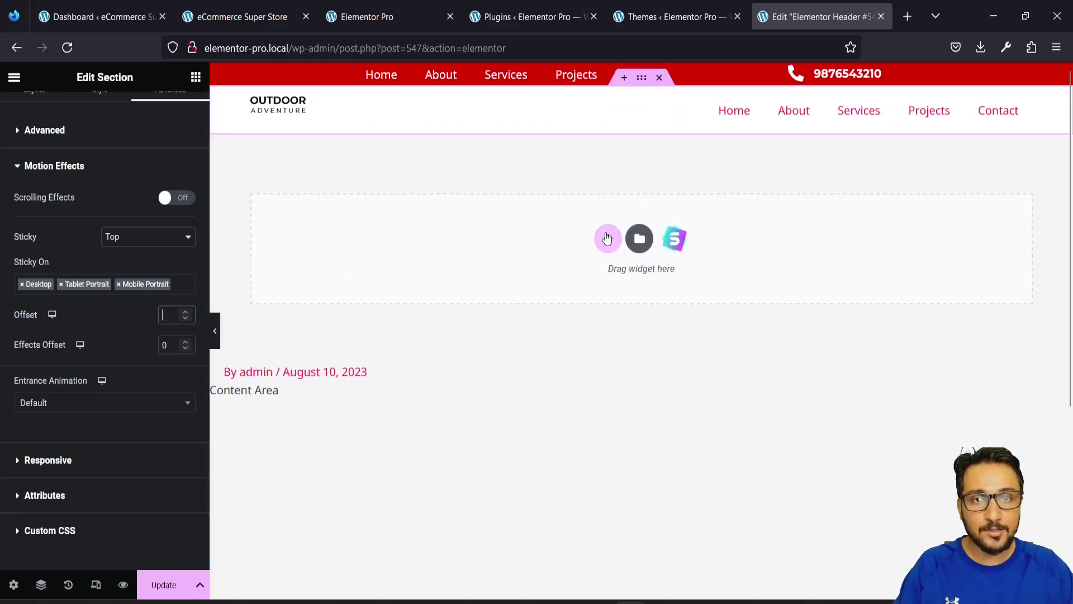
scroll(606, 233, "down", 5)
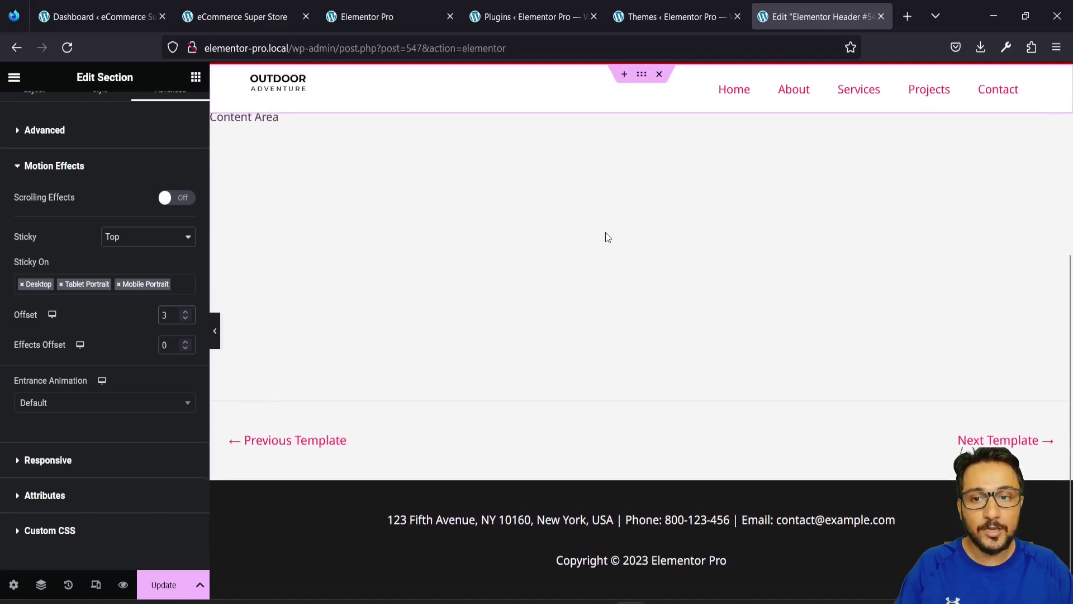
key("BackSpace")
type("0")
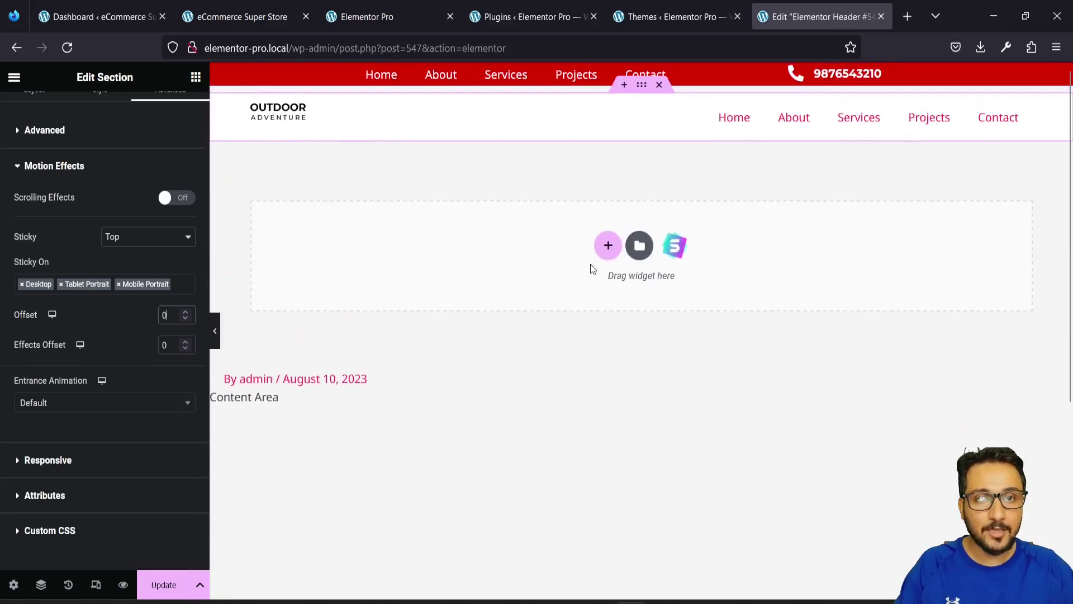
scroll(591, 265, "down", 2)
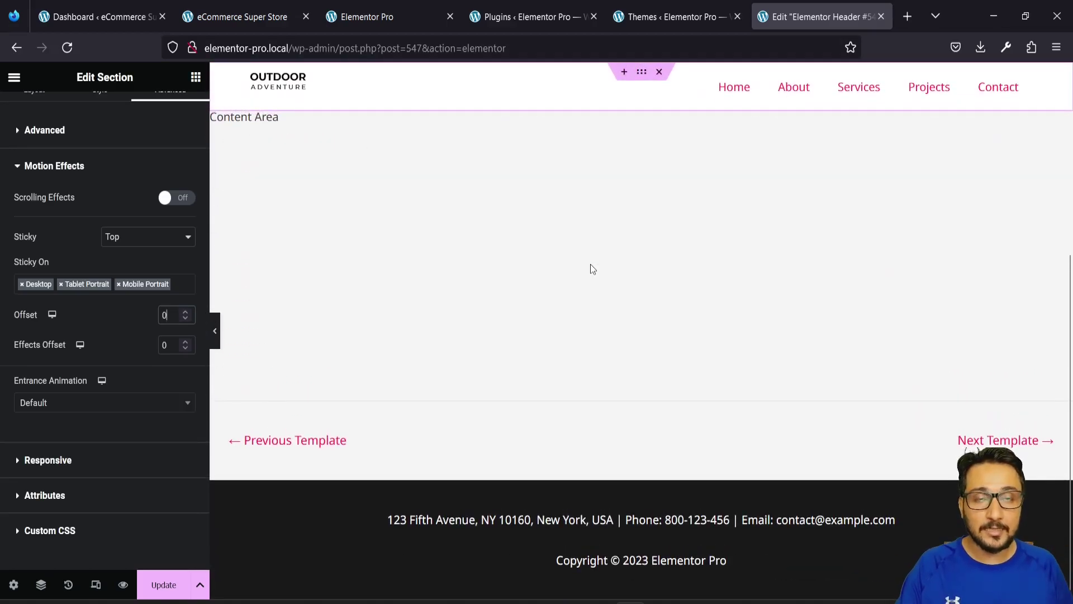
scroll(590, 264, "up", 3)
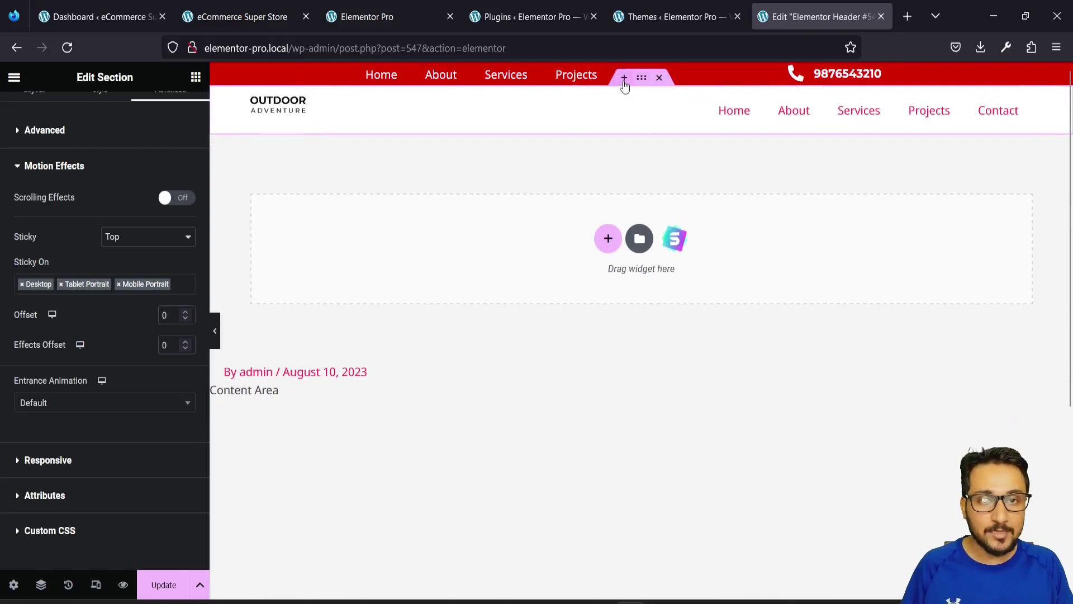
left_click(625, 79)
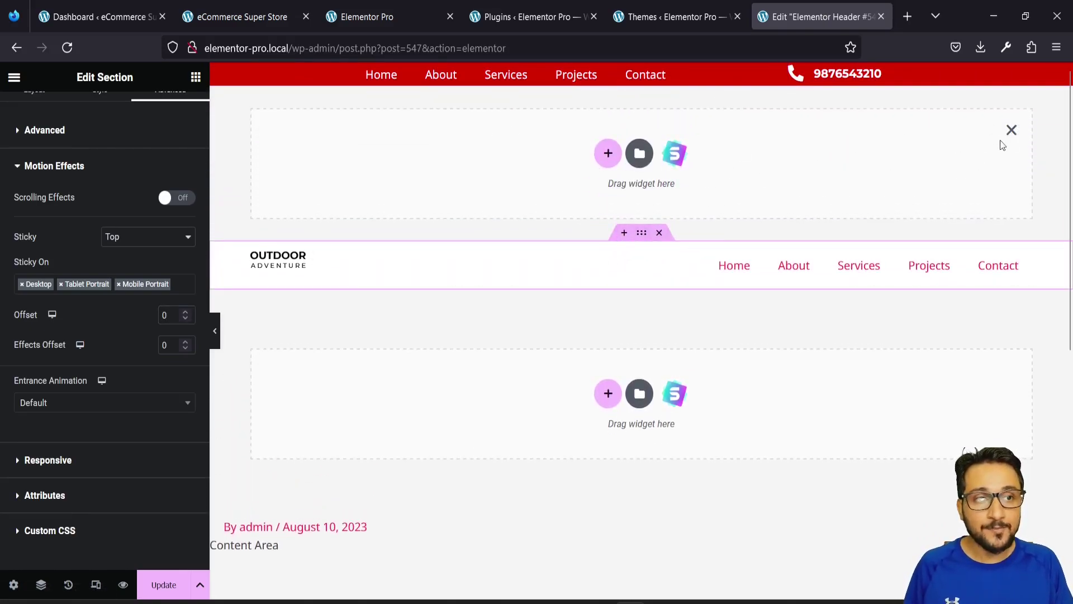
left_click(1012, 131)
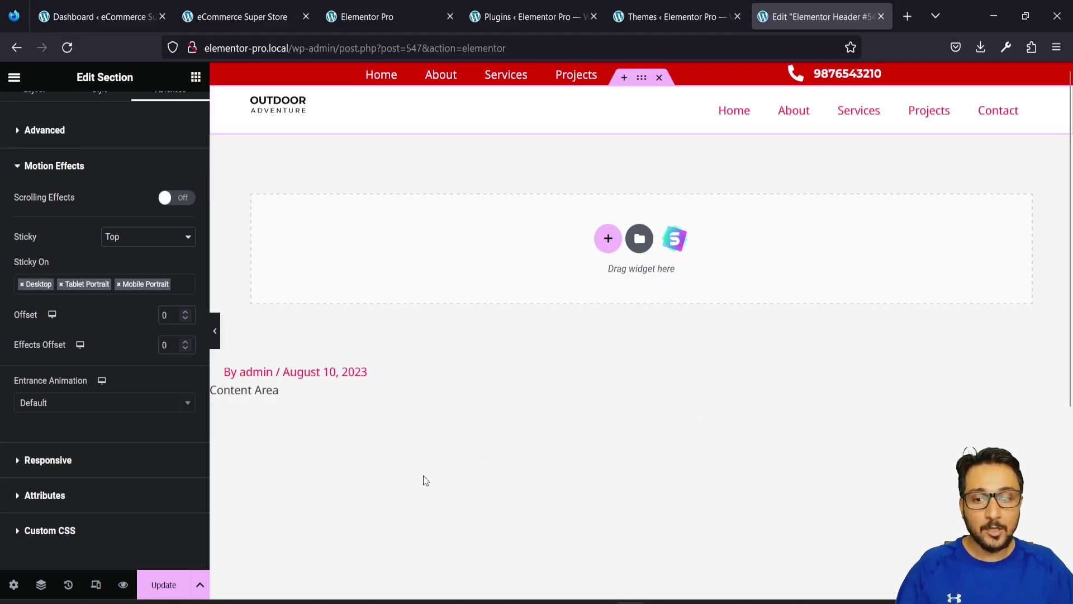
Step: Save the header template with no display condition and reload the live homepage to check it
left_click(163, 593)
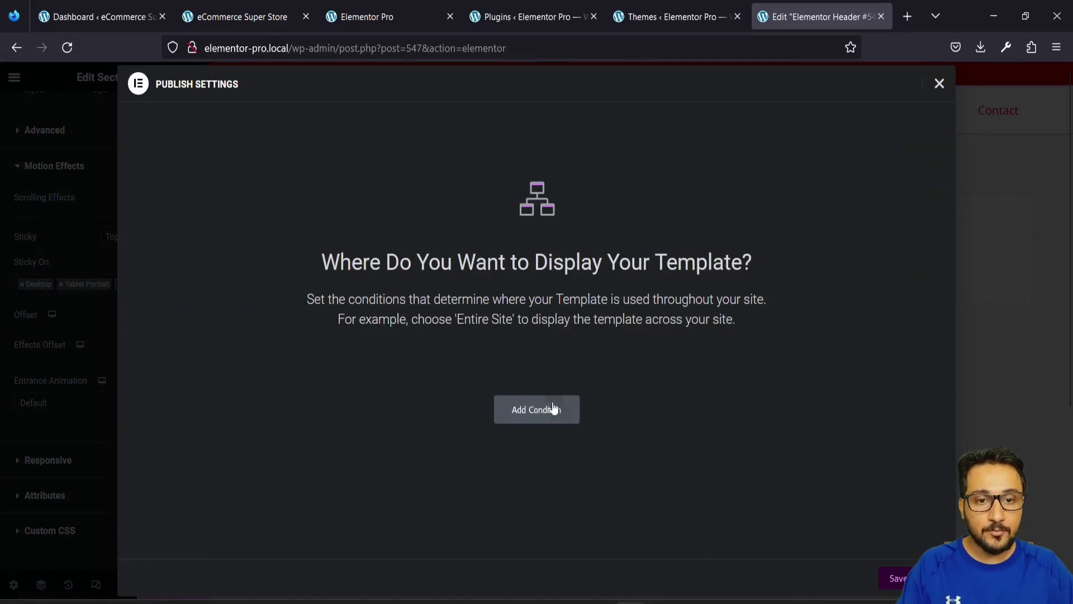
left_click(898, 577)
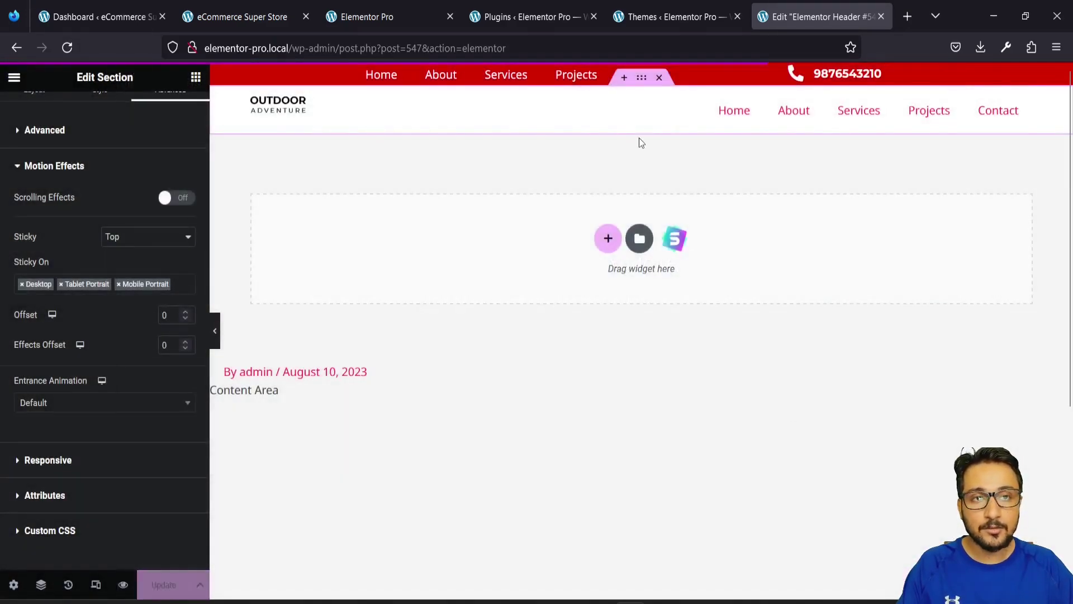
left_click(398, 14)
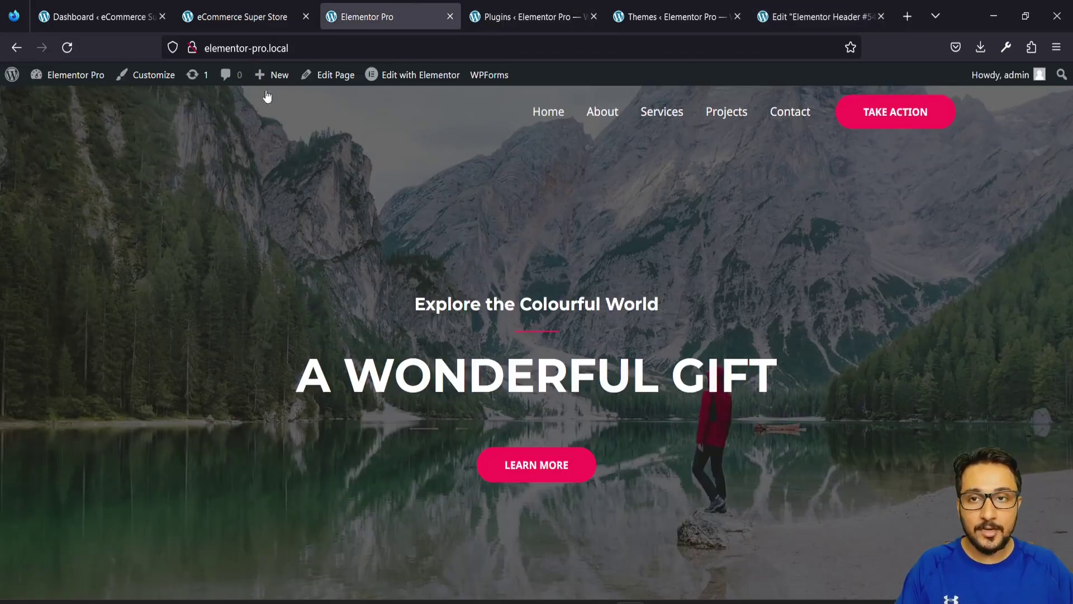
left_click(70, 51)
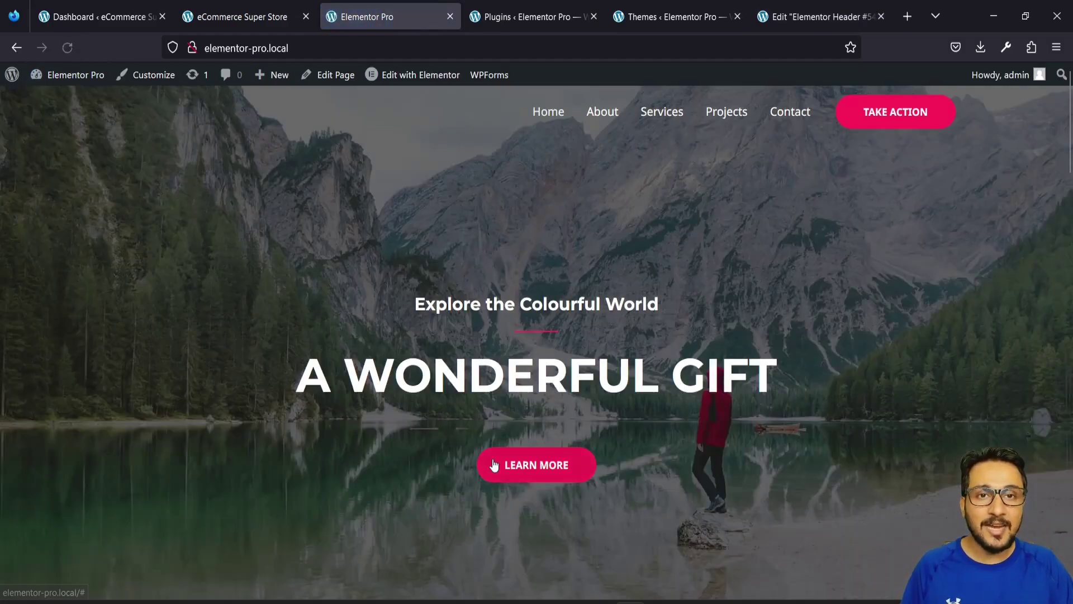
key("F5")
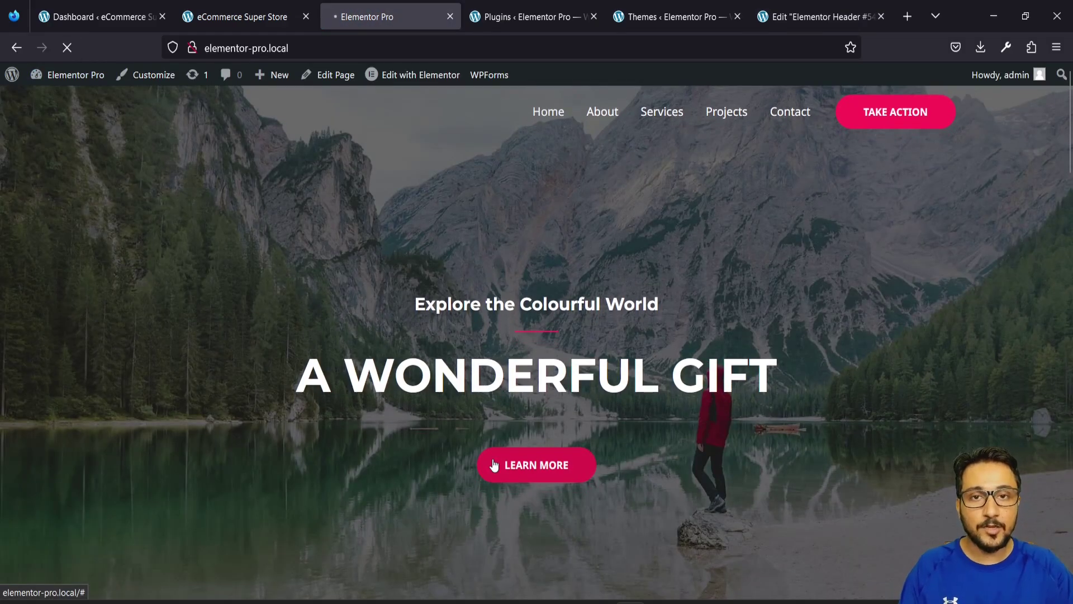
left_click(794, 14)
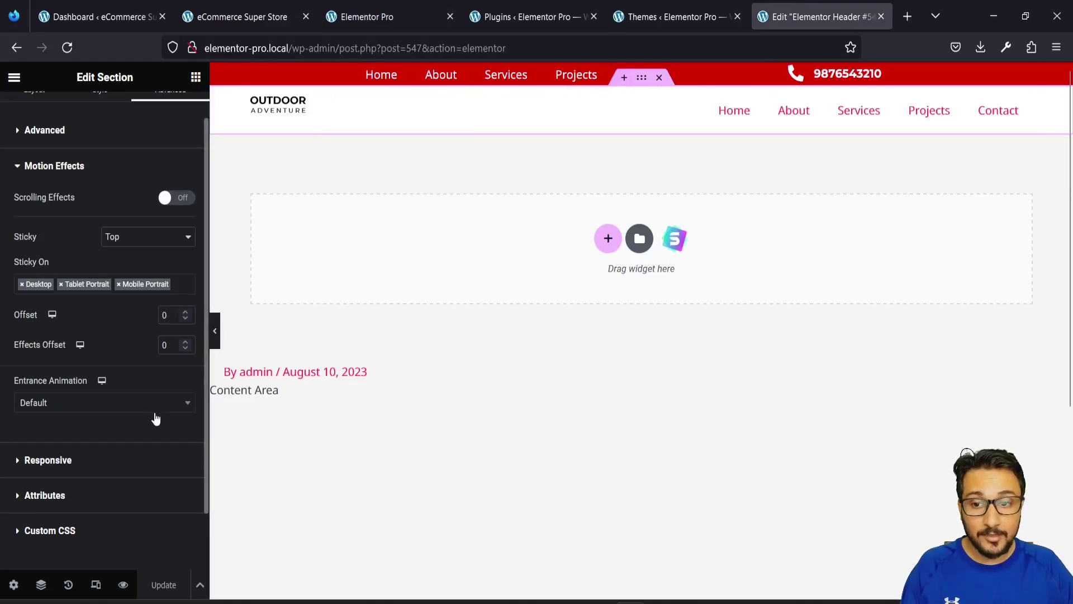
scroll(153, 417, "up", 1)
scroll(151, 408, "down", 3)
scroll(151, 408, "up", 3)
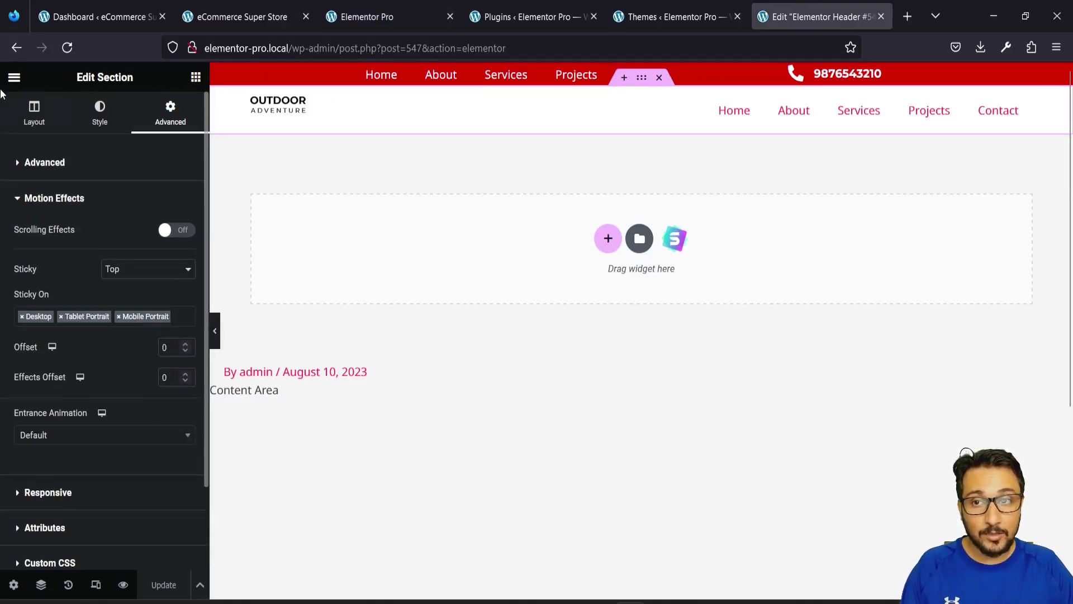
Step: Add an Include > Entire Site display condition and Save & Close the header template
left_click(20, 76)
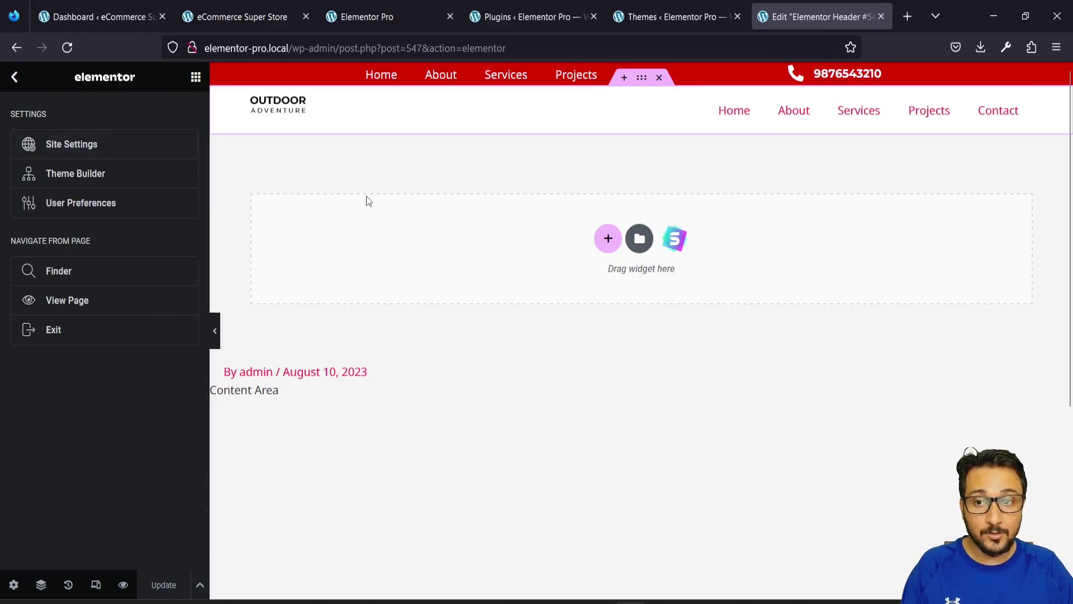
left_click(163, 585)
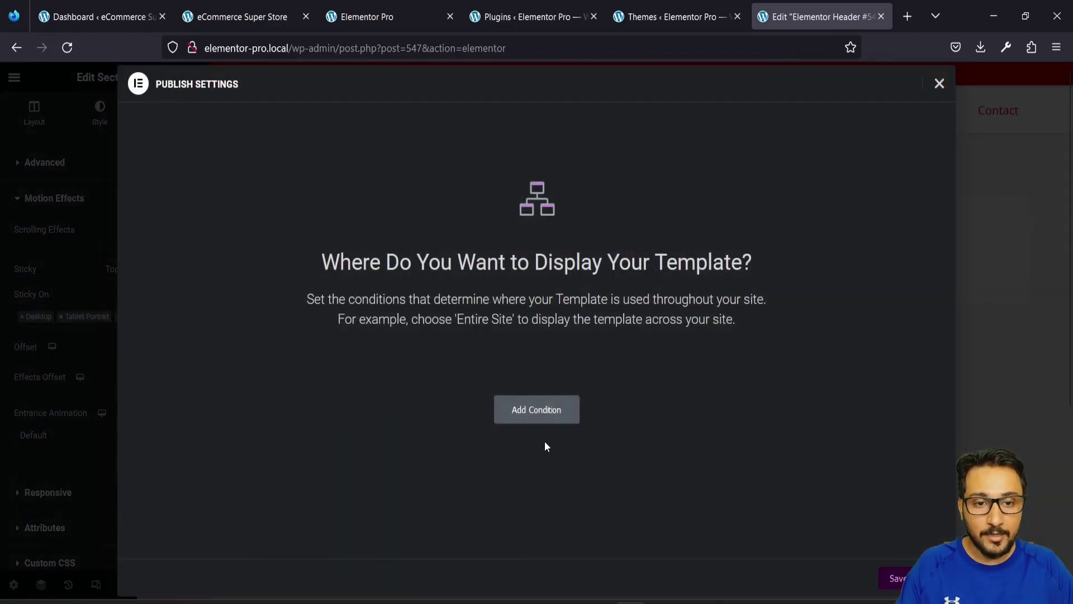
left_click(545, 412)
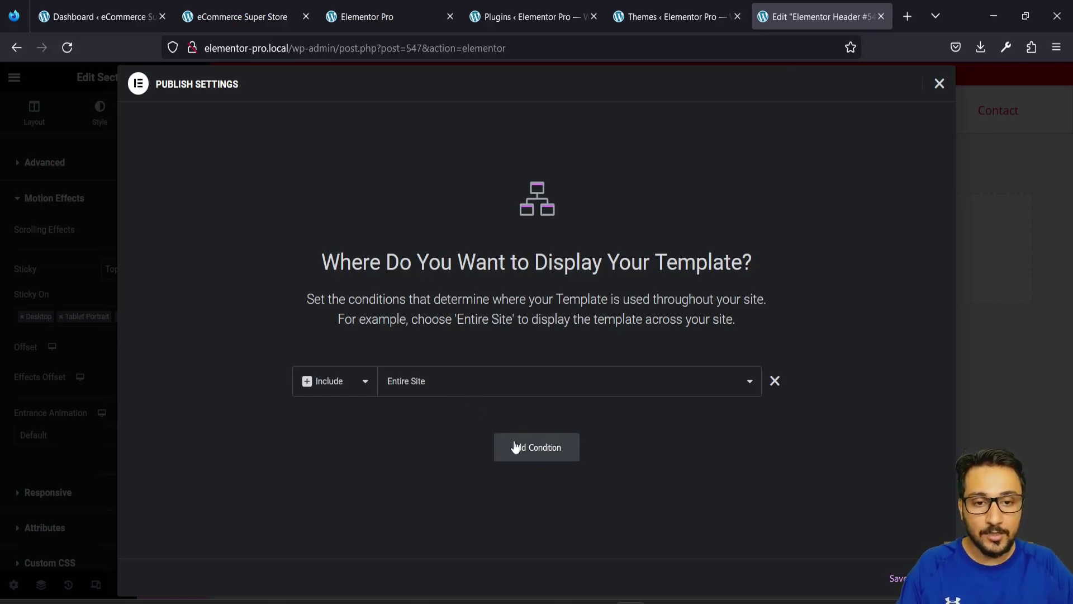
left_click(898, 579)
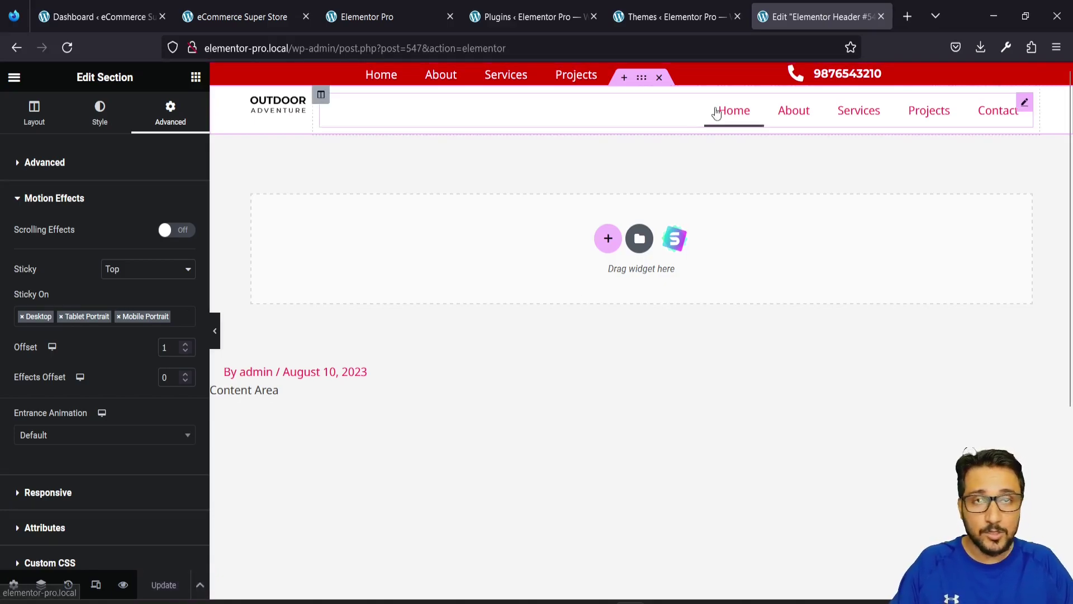
left_click(535, 7)
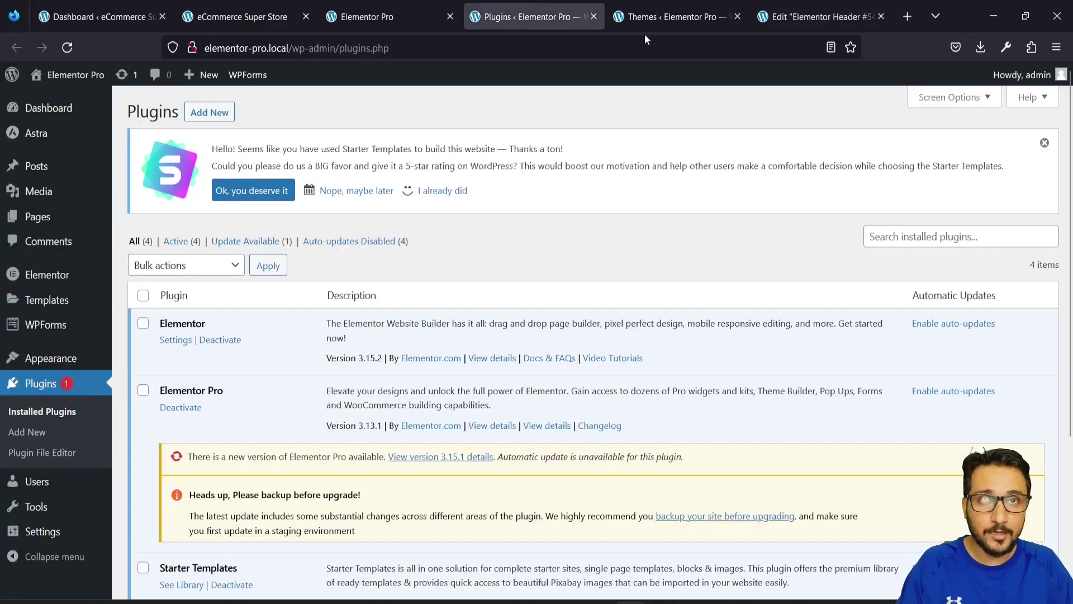
Step: Compare the live Elementor Pro homepage header with the eCommerce Super Store's red top bar
left_click(350, 7)
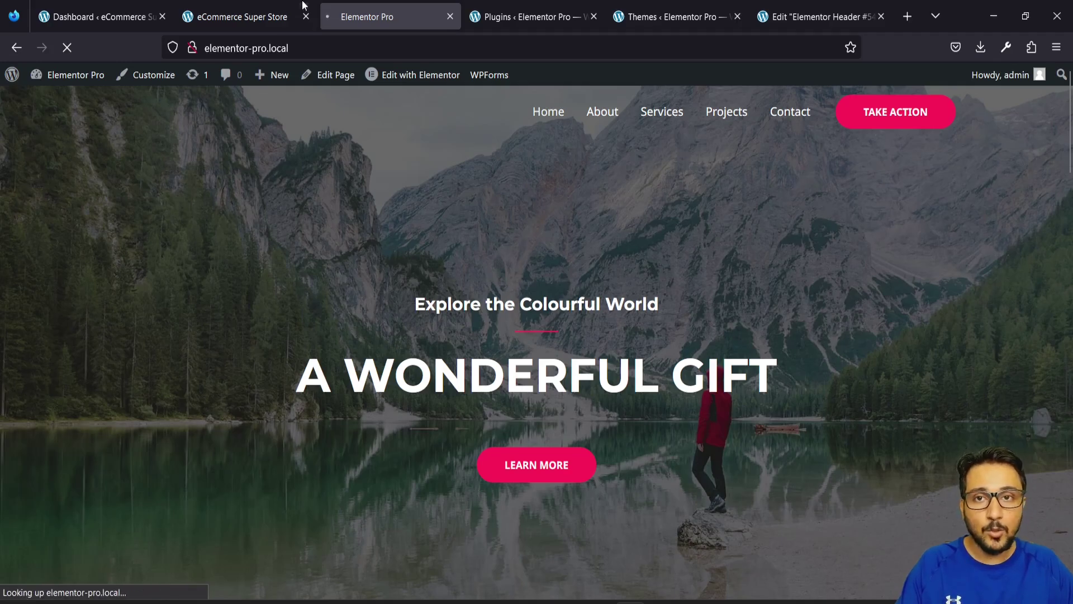
left_click(242, 5)
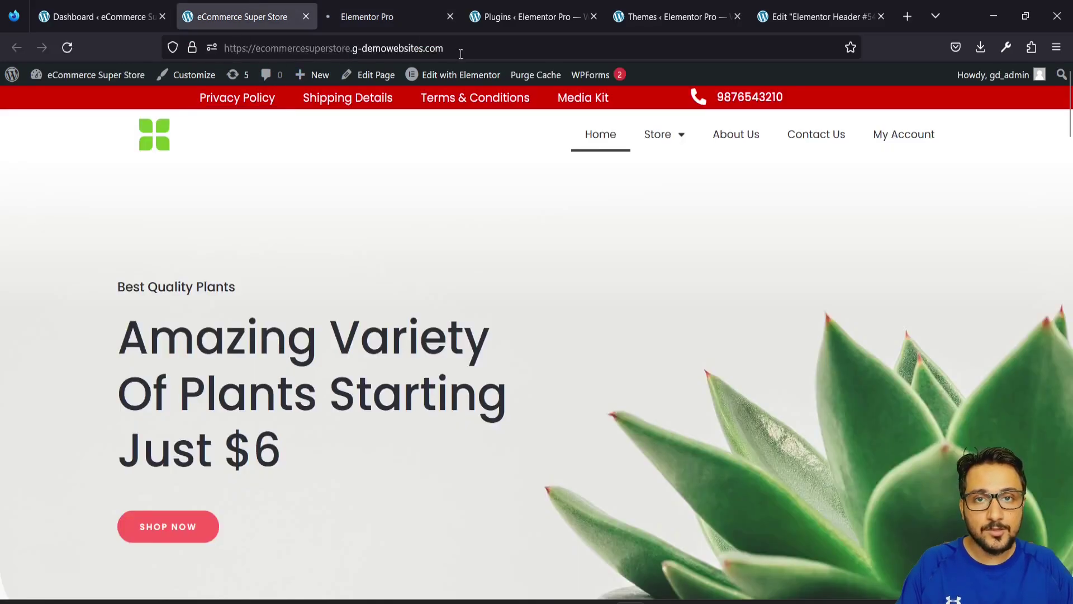
left_click(411, 21)
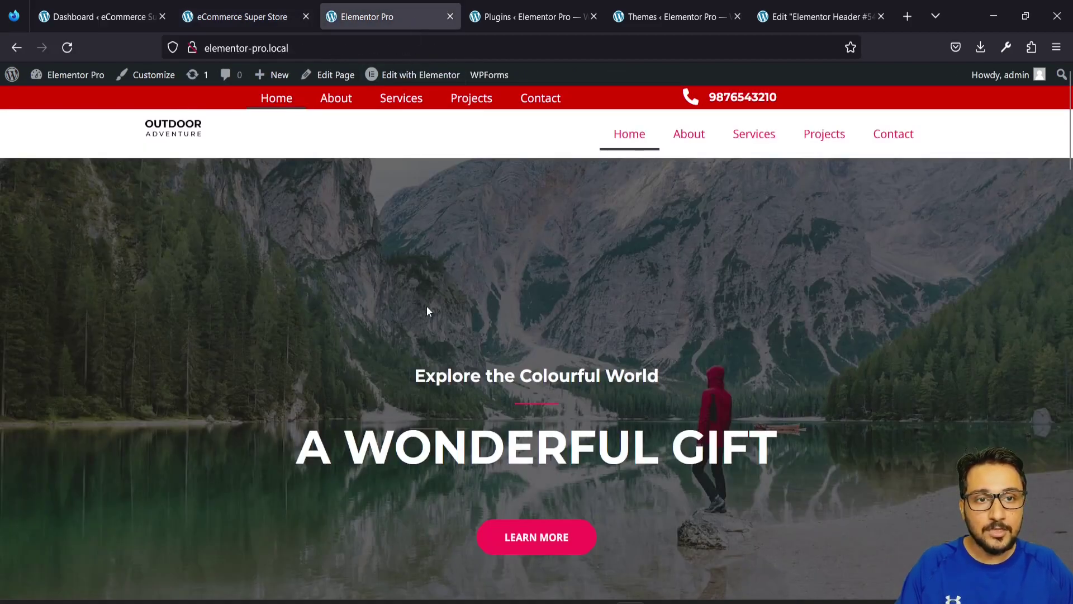
Step: Scroll the live homepage to confirm the menu section stays stuck, then return to Header #547
scroll(427, 311, "down", 10)
scroll(427, 308, "up", 10)
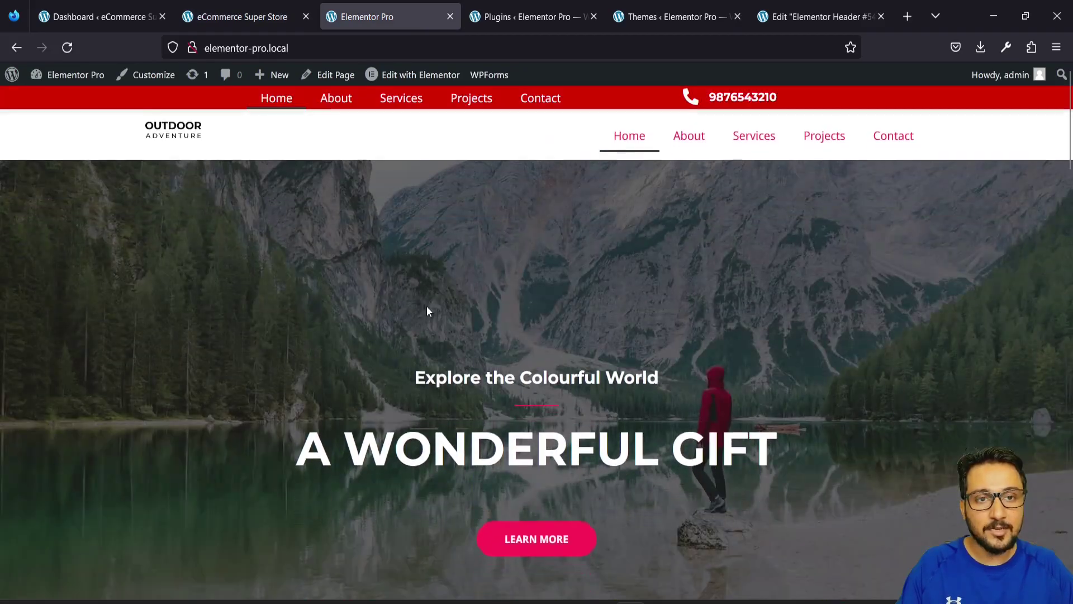
scroll(427, 311, "down", 5)
scroll(427, 311, "up", 4)
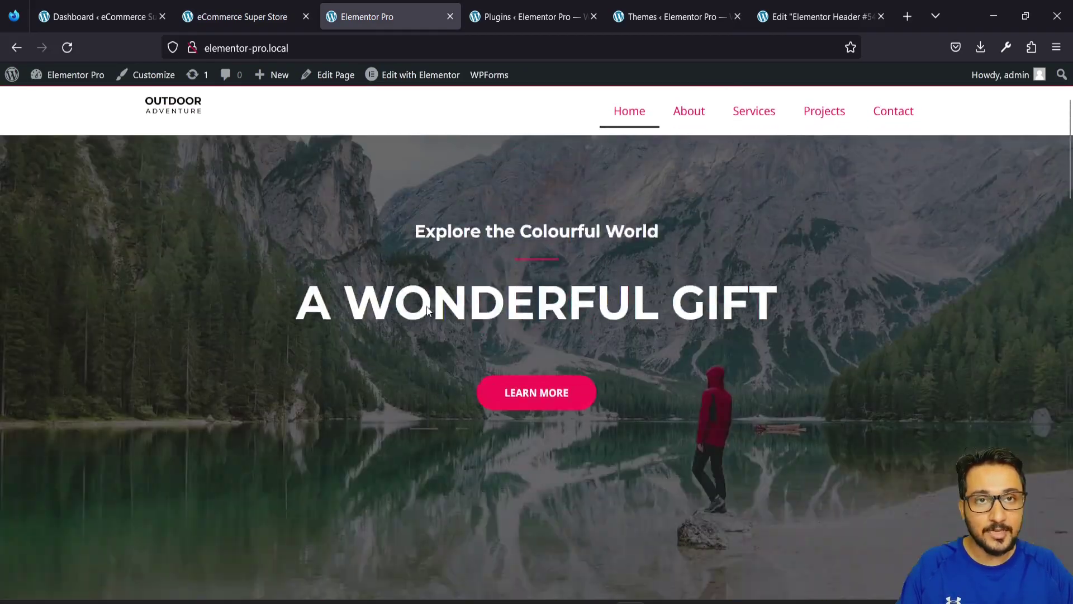
scroll(427, 308, "up", 3)
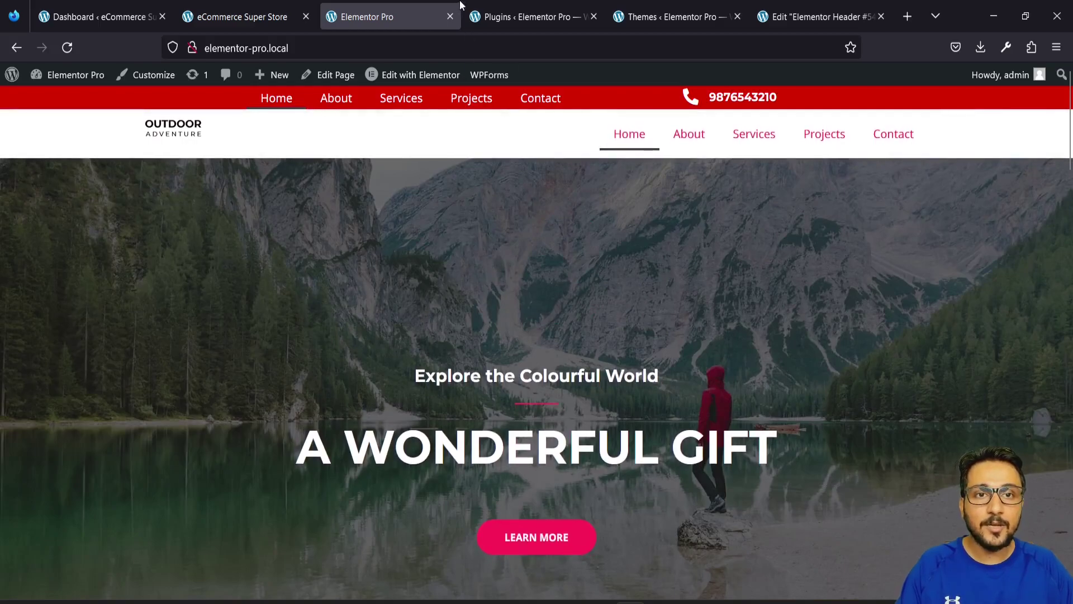
left_click(811, 16)
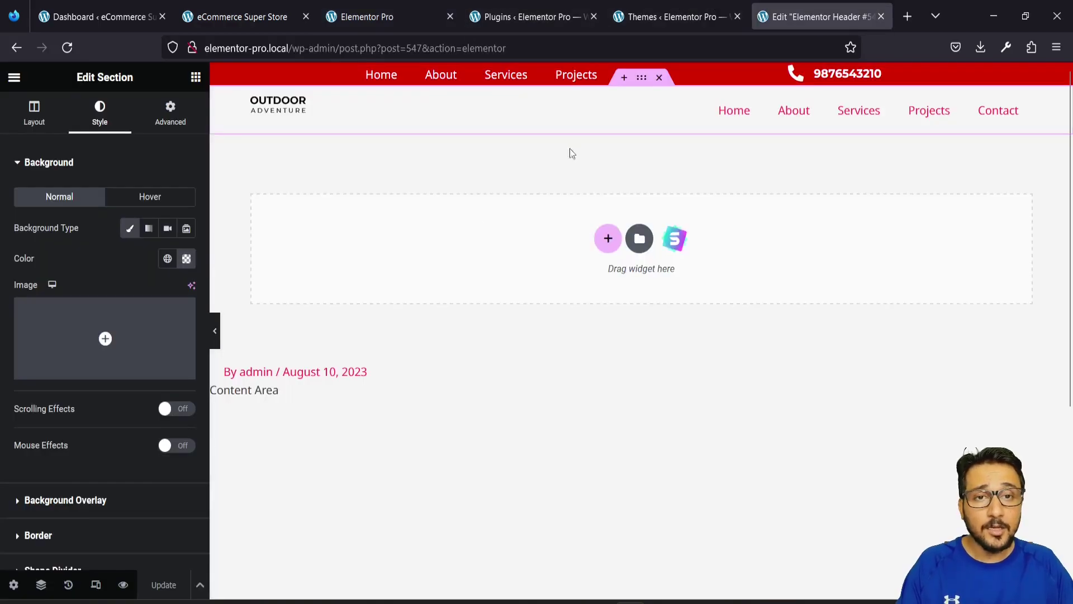